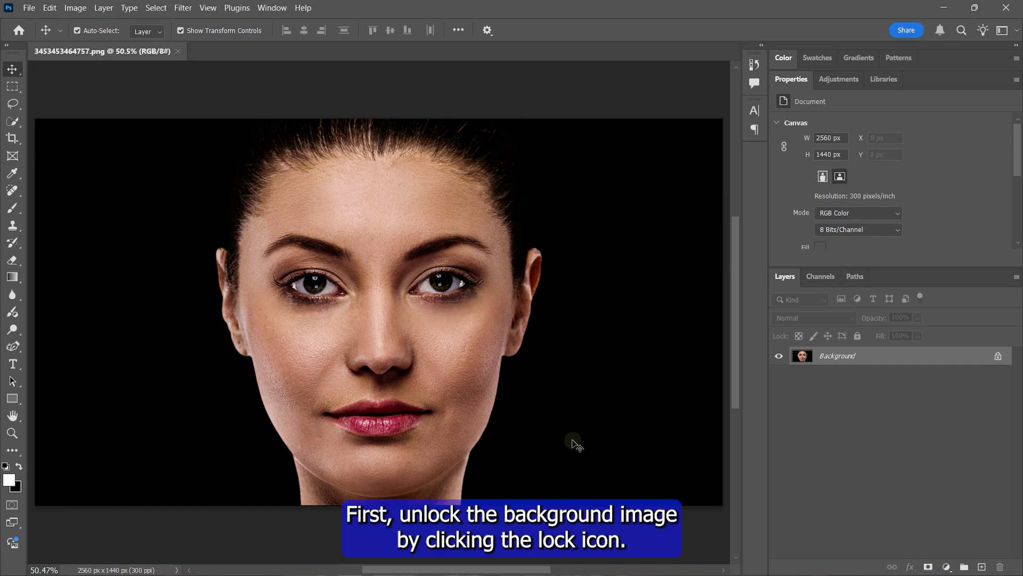
Step: Unlock the background layer, then add a vertical guide and place it at the center of the face
left_click(998, 356)
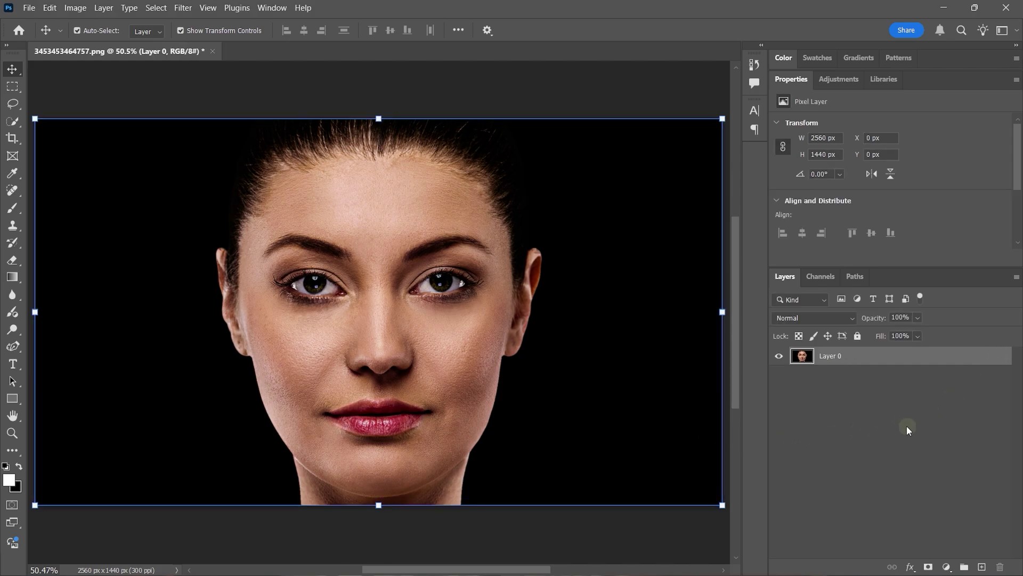
left_click(208, 7)
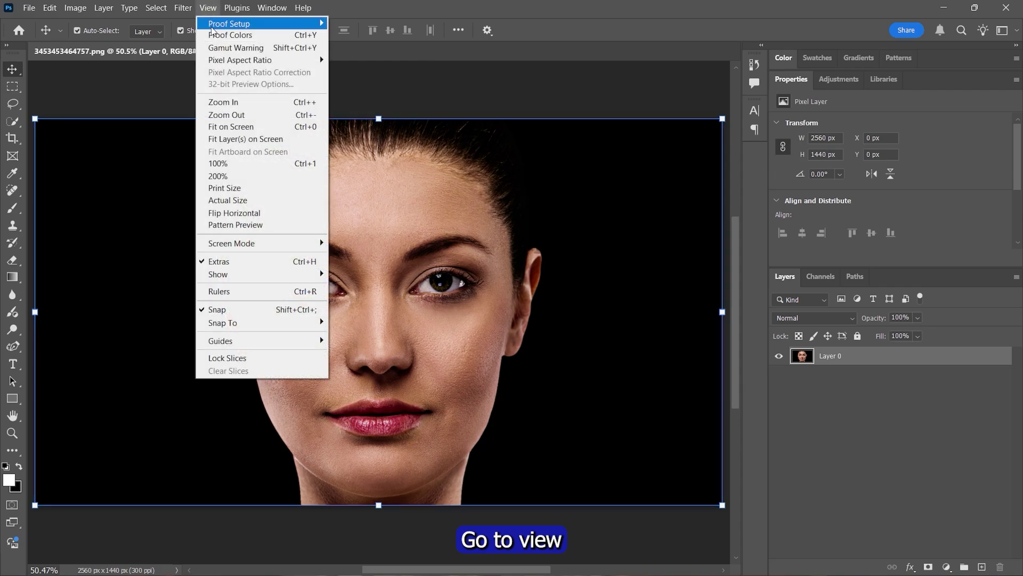
mouse_move(318, 341)
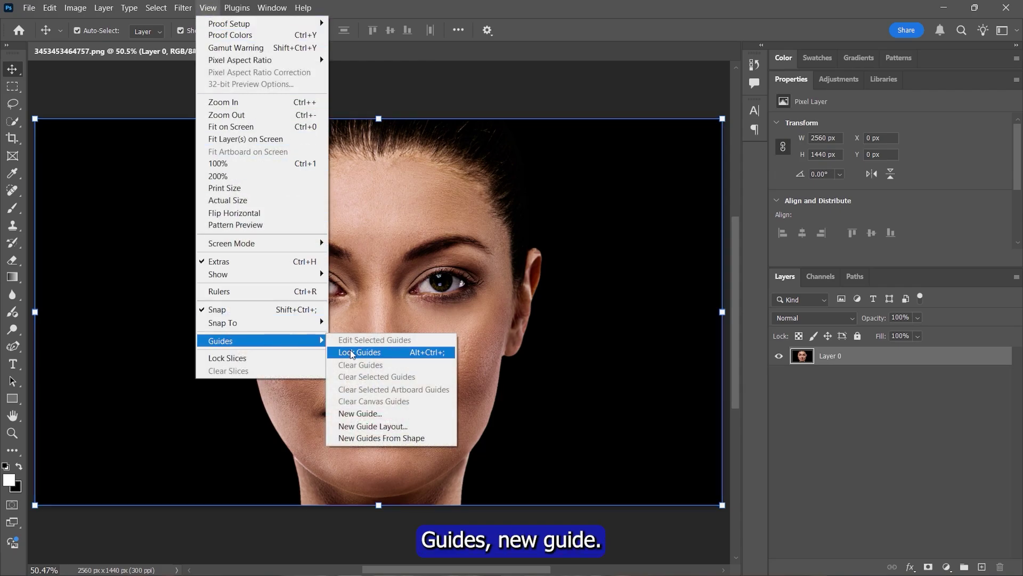
left_click(365, 414)
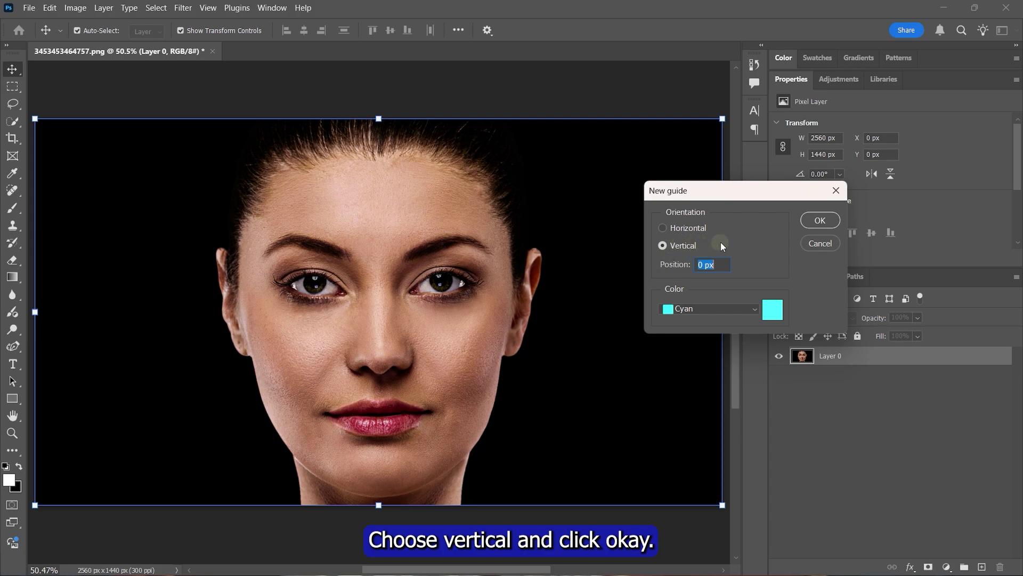
left_click(820, 220)
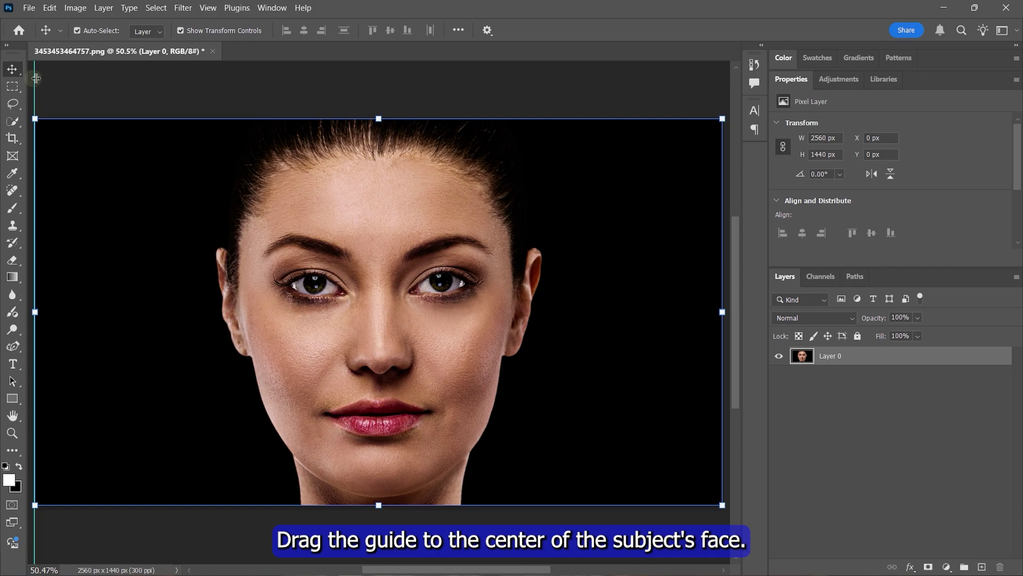
left_click_drag(35, 78, 378, 101)
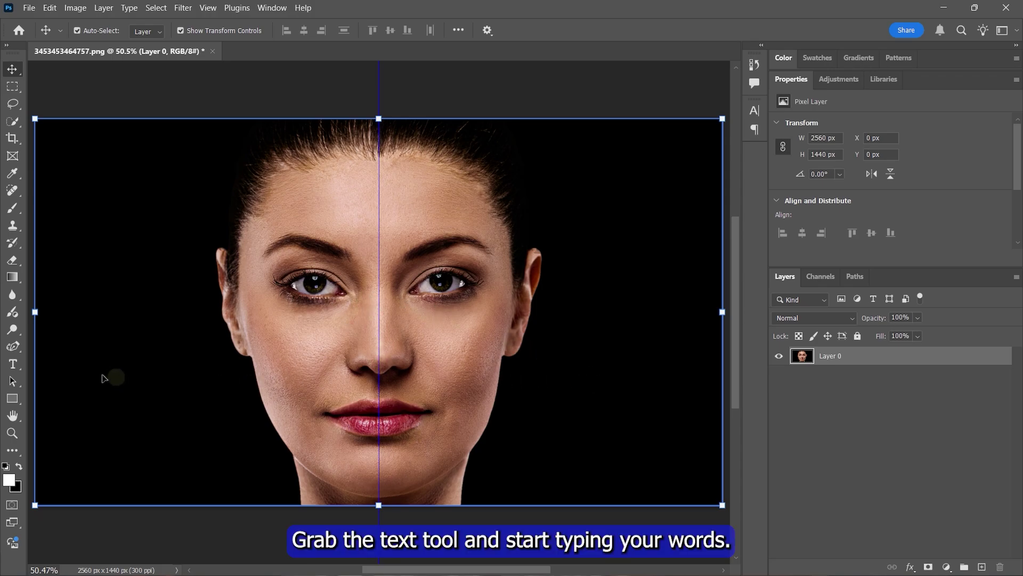
Step: Add the text "BE THE ENERGY YOU WANT TO FEEL" over the face, with one word per line
left_click(12, 364)
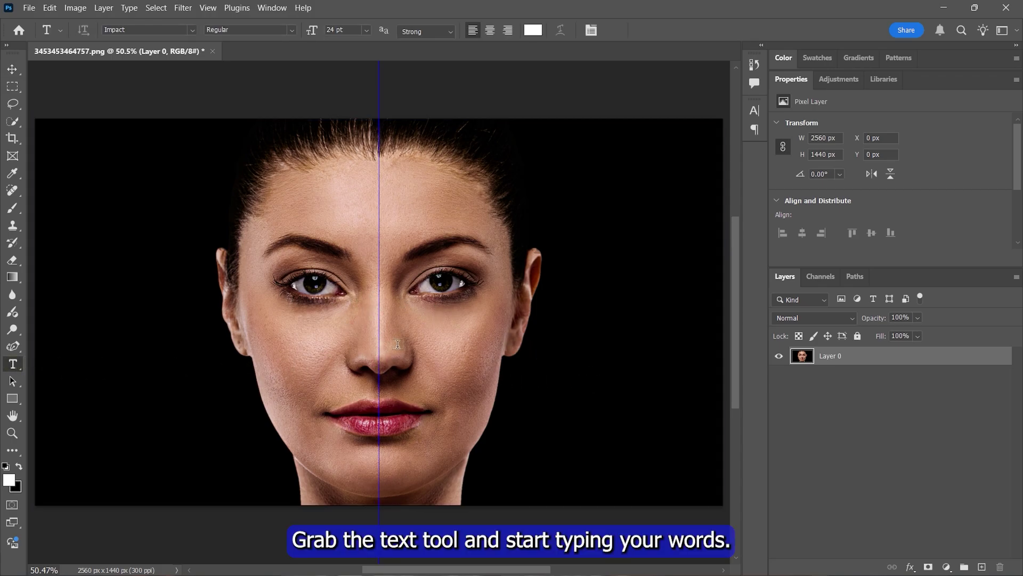
left_click(445, 203)
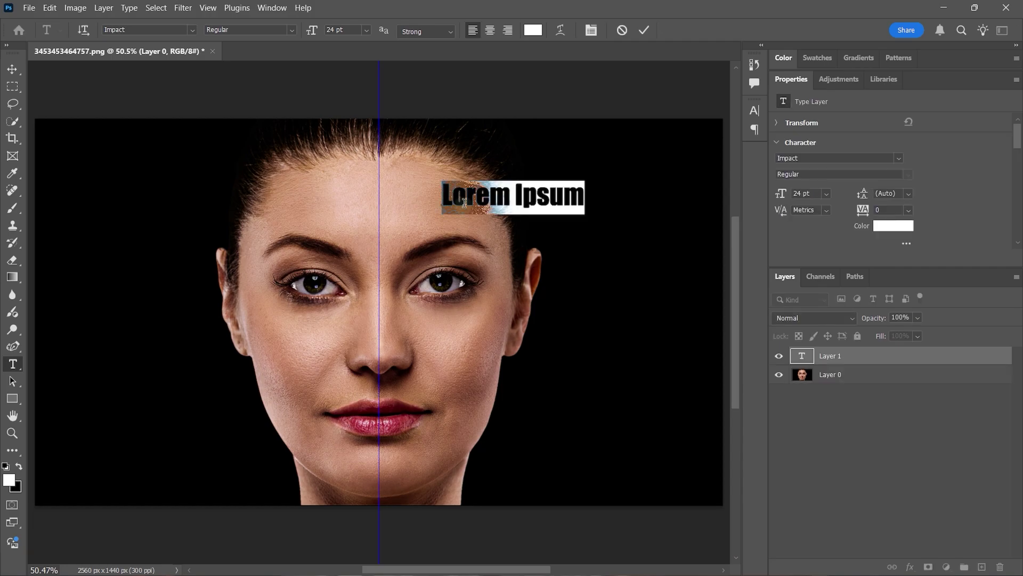
type("BE")
key("Return")
type("THE E")
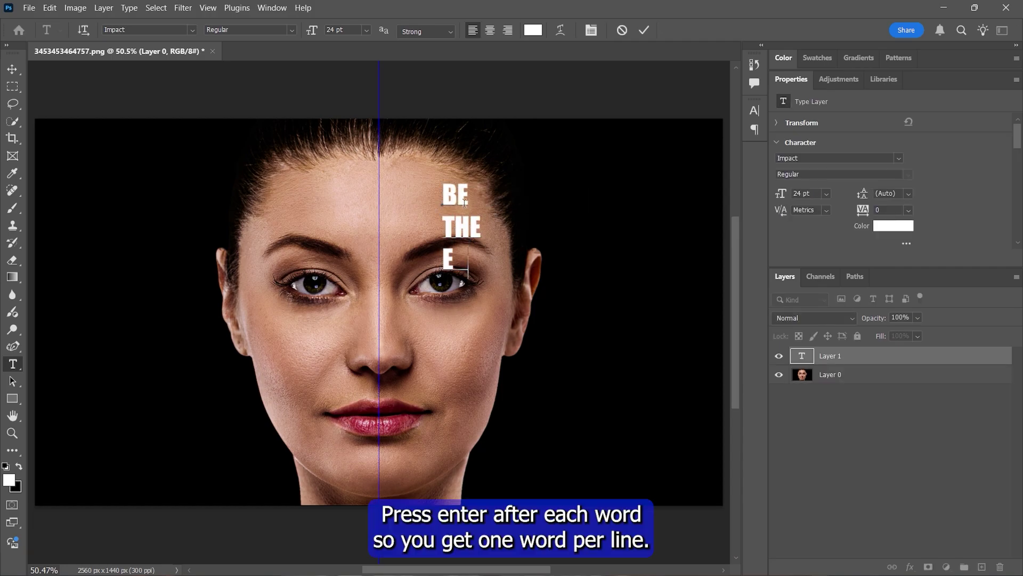
type("NERGY")
key("Return")
type("YOU")
key("Return")
type("WANT")
key("Return")
type("TO")
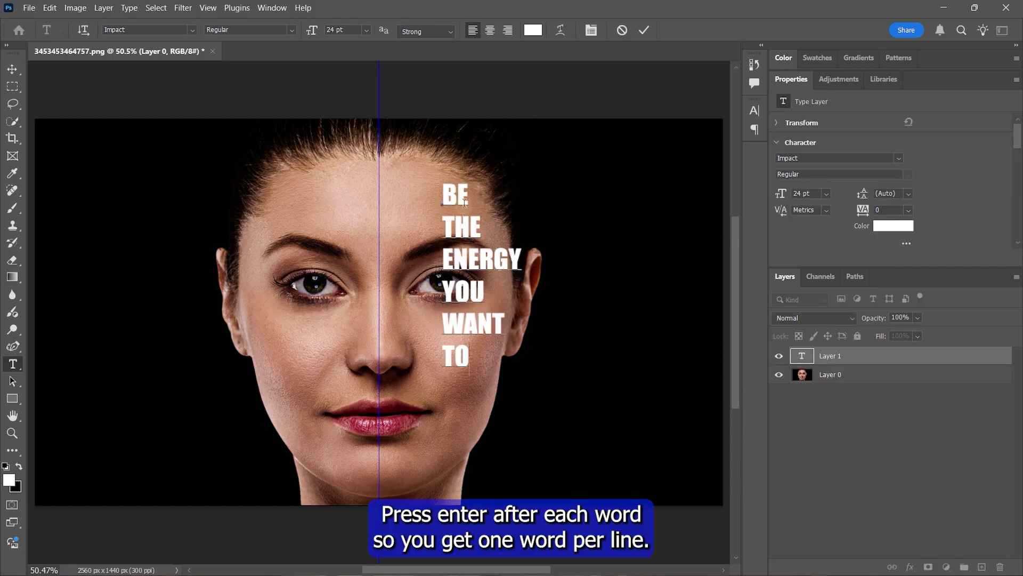
key("Return")
type("FEEL")
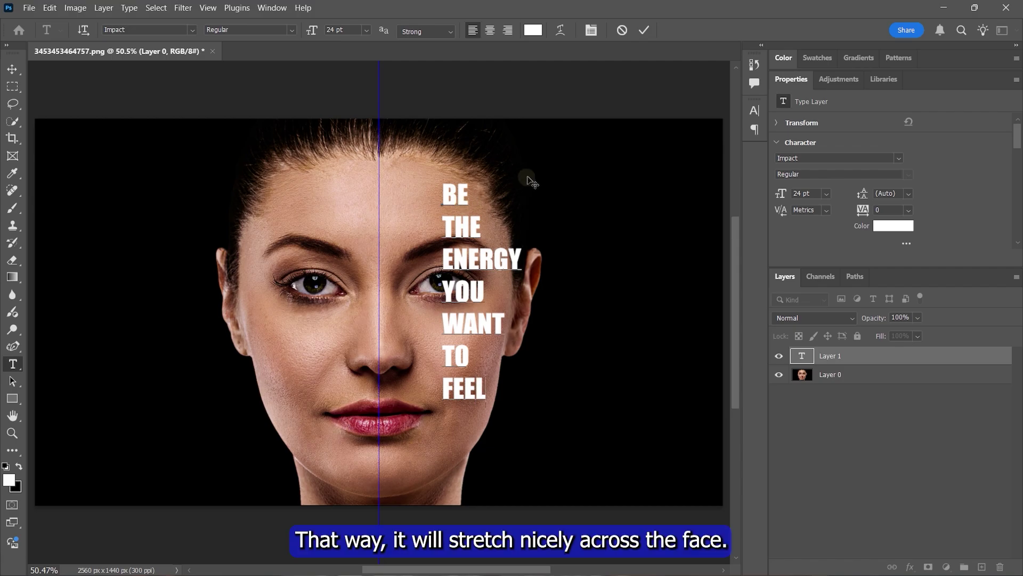
left_click(558, 136)
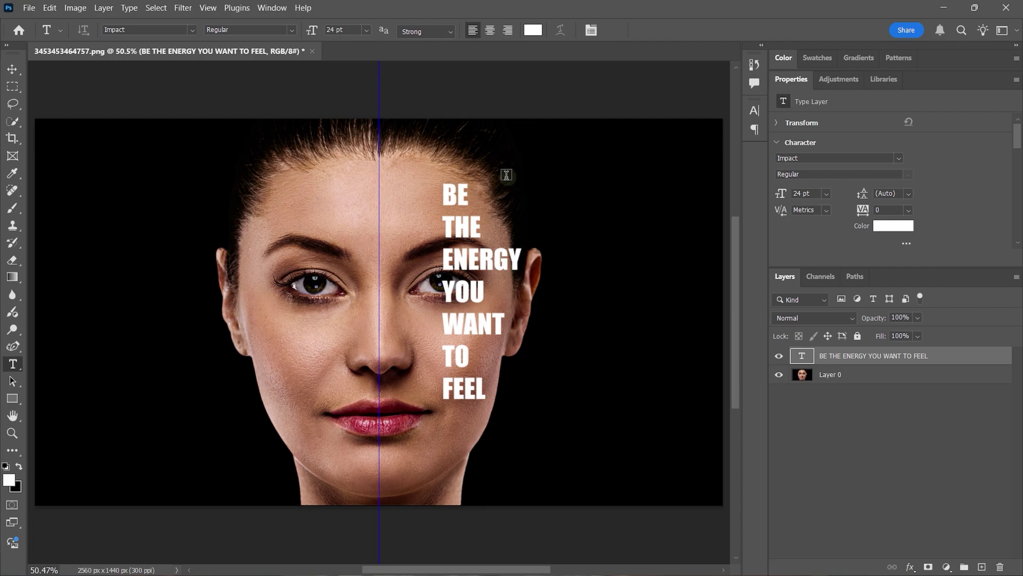
Step: Move the text block so its left edge sits on the center guide and its top meets the canvas's upper edge
key("v")
left_click_drag(472, 259, 413, 196)
key("ctrl+t")
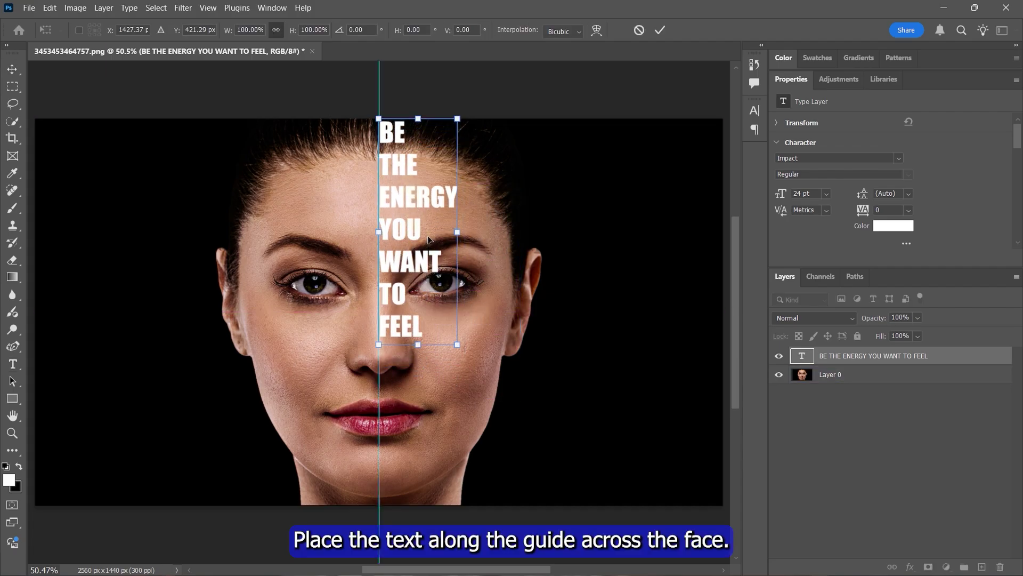
key("Return")
left_click(525, 229)
Step: Set the word BE to 60 pt and move the text block down along the guide into the canvas
double_click(421, 196)
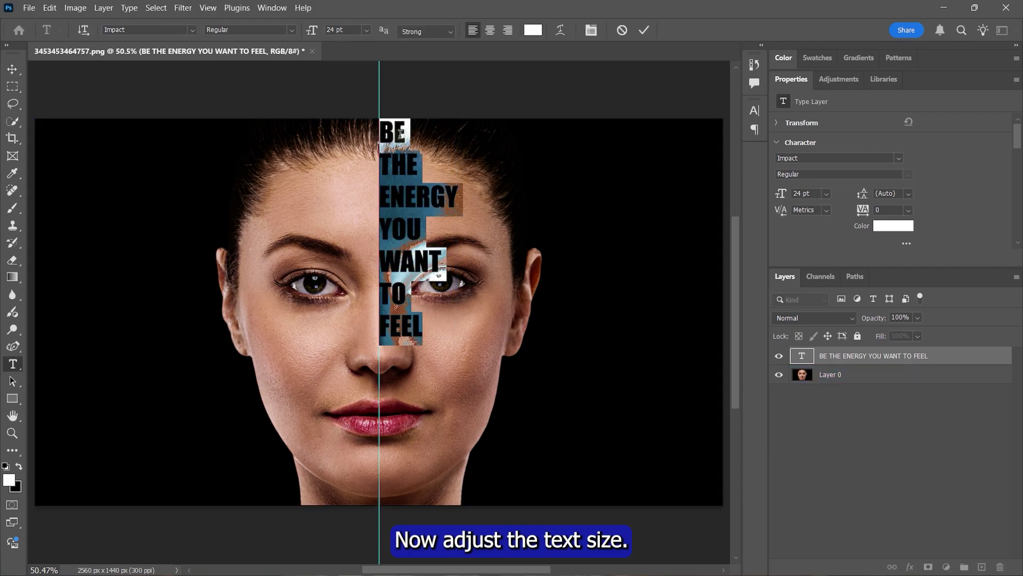
left_click_drag(412, 134, 374, 134)
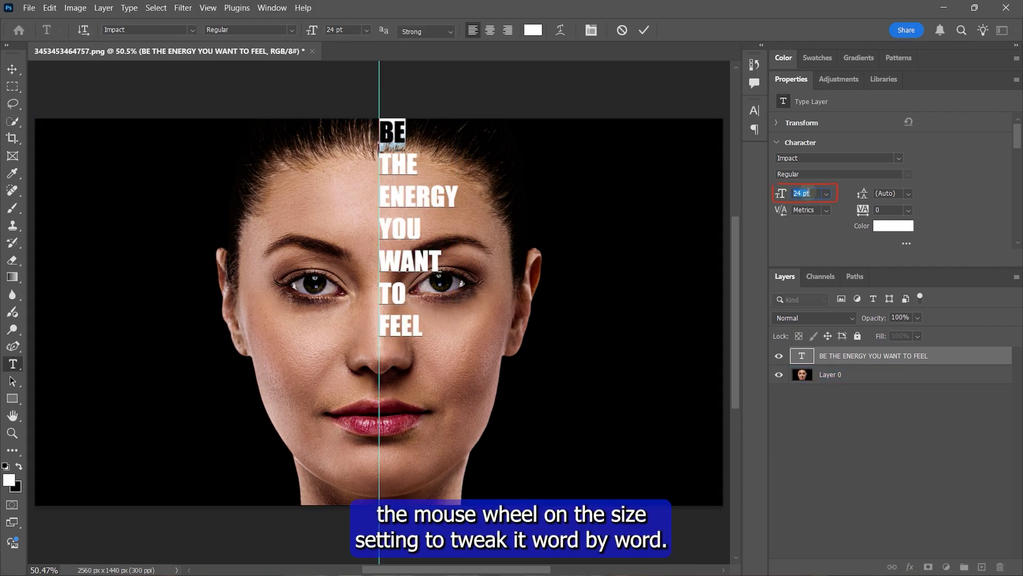
scroll(808, 193, "up", 20)
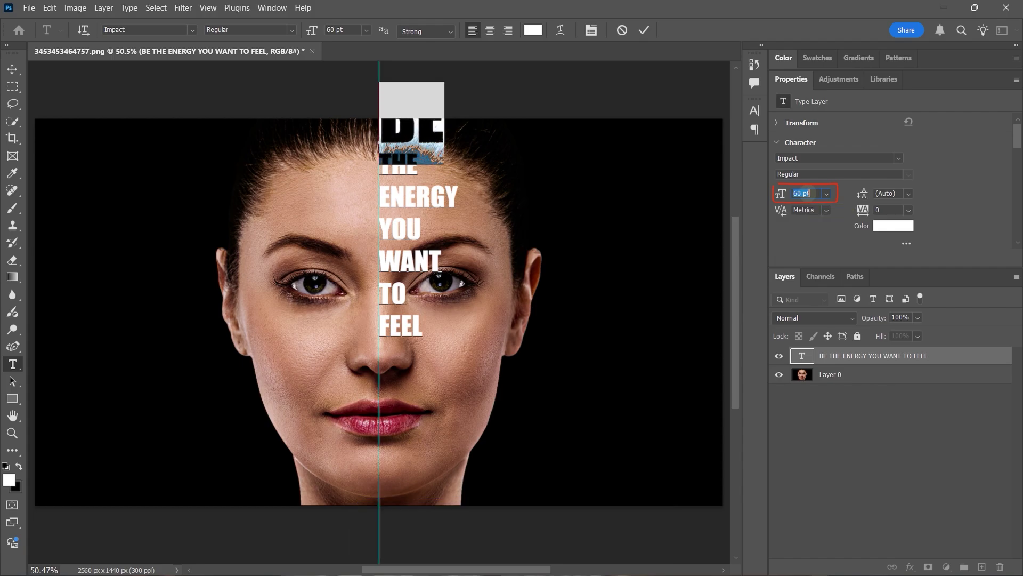
left_click(644, 31)
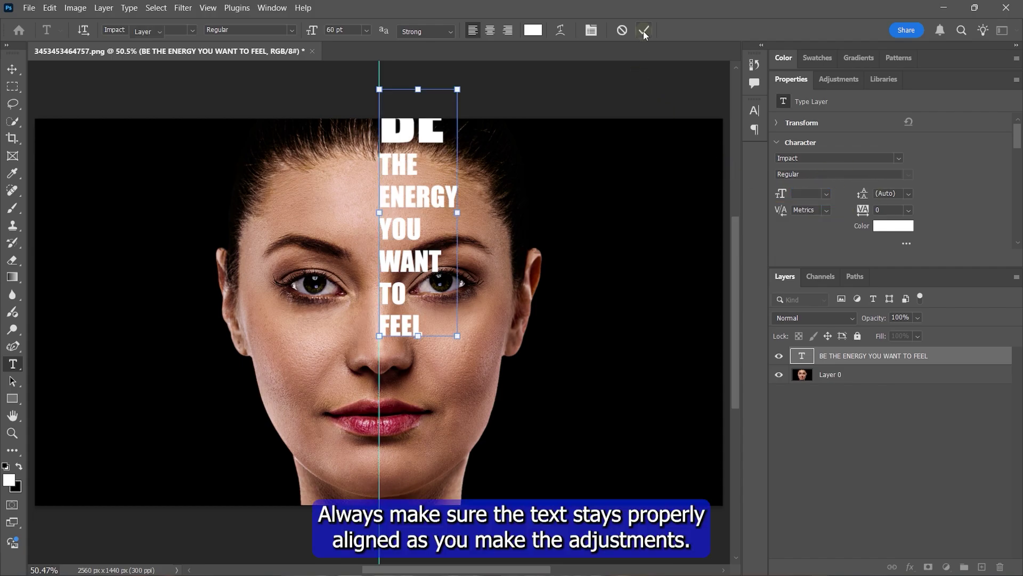
left_click_drag(413, 160, 409, 183)
Step: Set the font size of the word THE to 52 pt
double_click(416, 213)
double_click(418, 203)
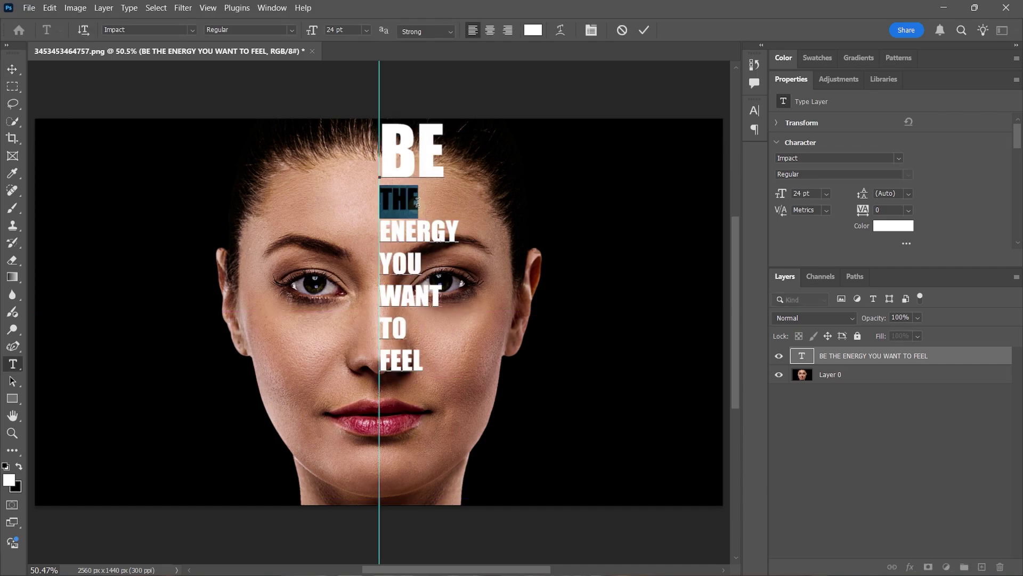
left_click(800, 194)
scroll(805, 192, "up", 20)
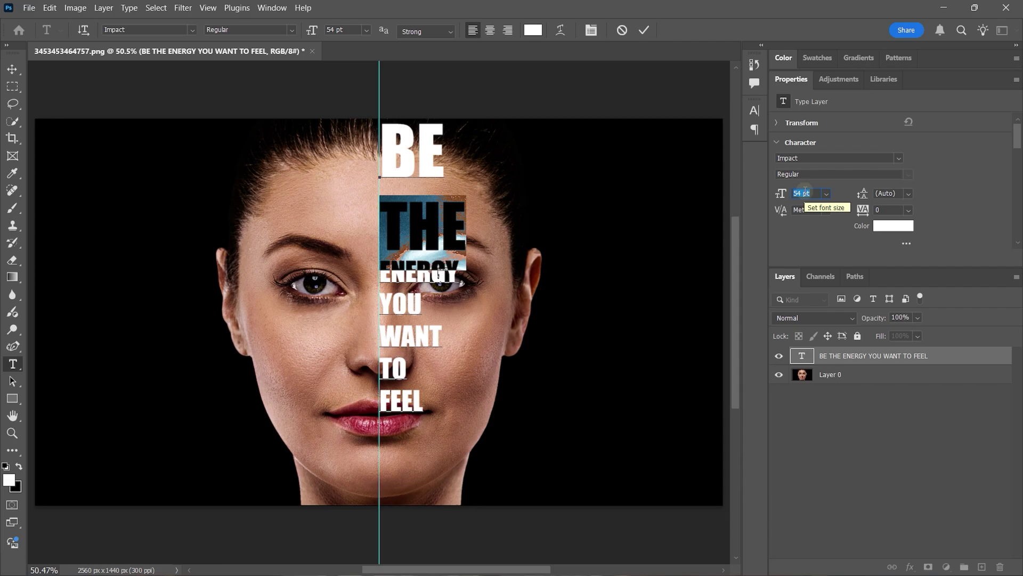
scroll(805, 191, "down", 5)
scroll(805, 190, "up", 1)
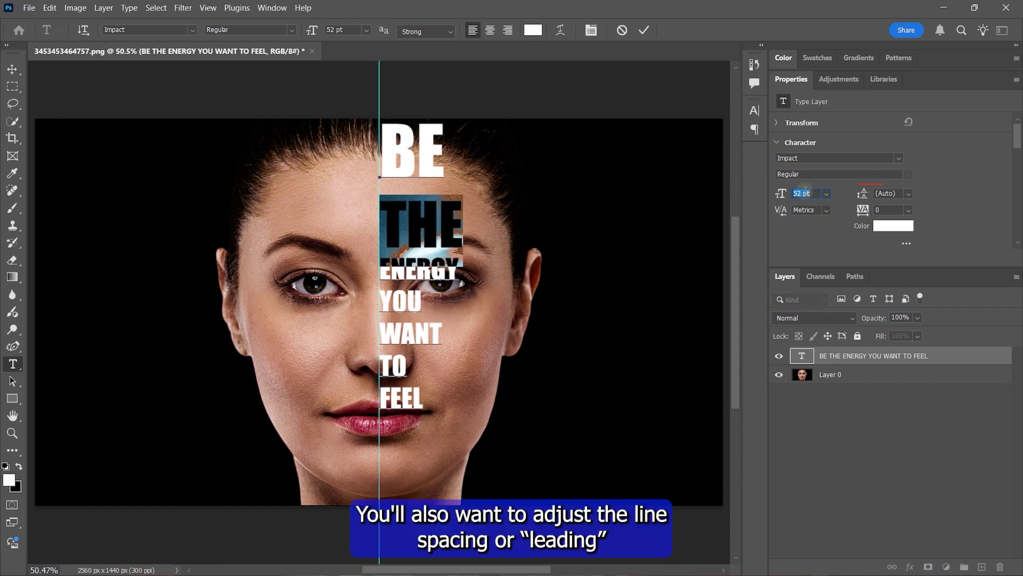
Step: Tighten the leading of the word THE to 42 pt and commit the text edit
left_click(887, 193)
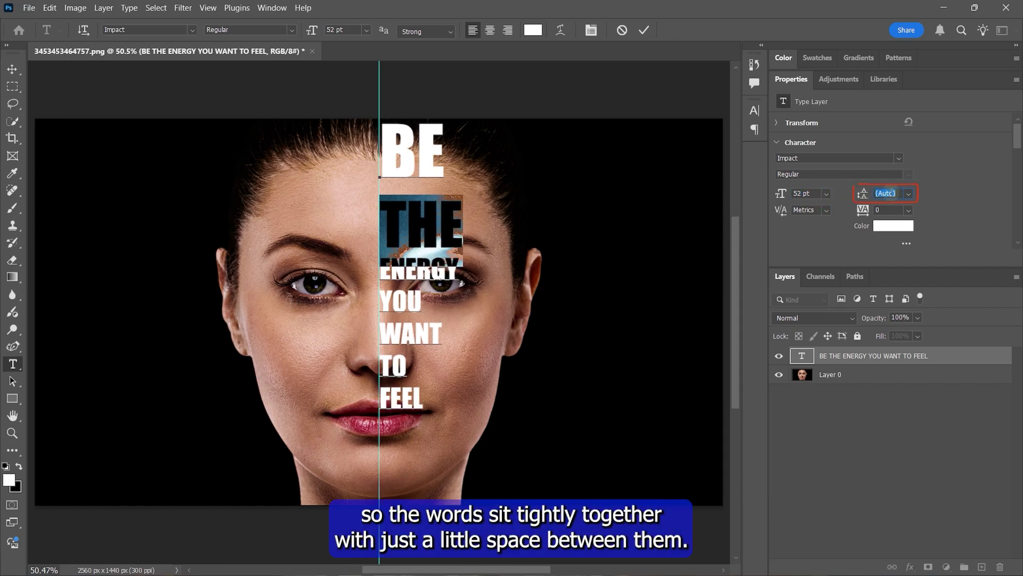
scroll(891, 193, "down", 20)
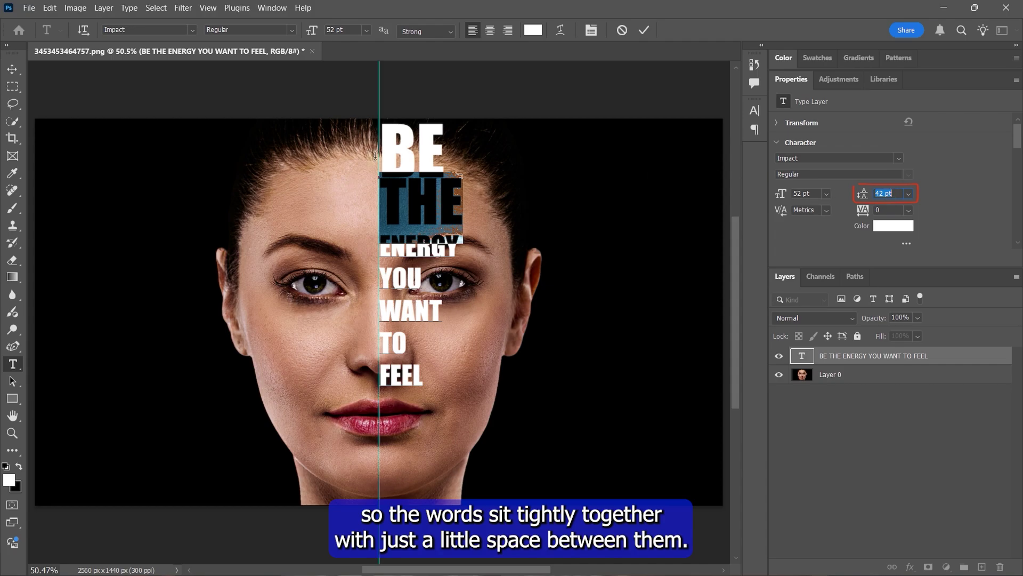
left_click(643, 30)
Step: Fine-tune the leading of the word THE so it sits closely beneath BE
scroll(401, 180, "up", 12)
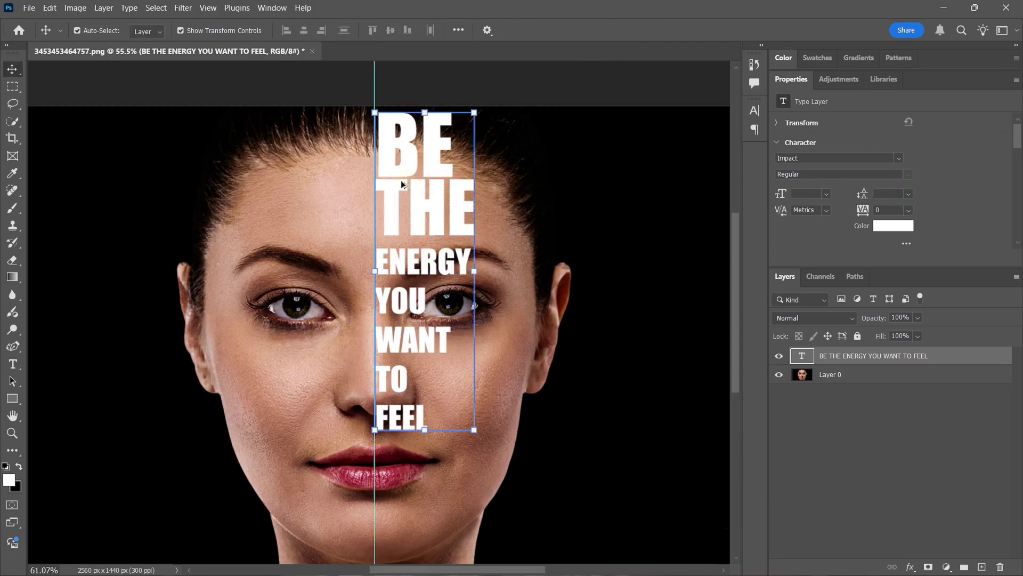
double_click(803, 356)
double_click(563, 249)
left_click(891, 193)
scroll(892, 193, "down", 1)
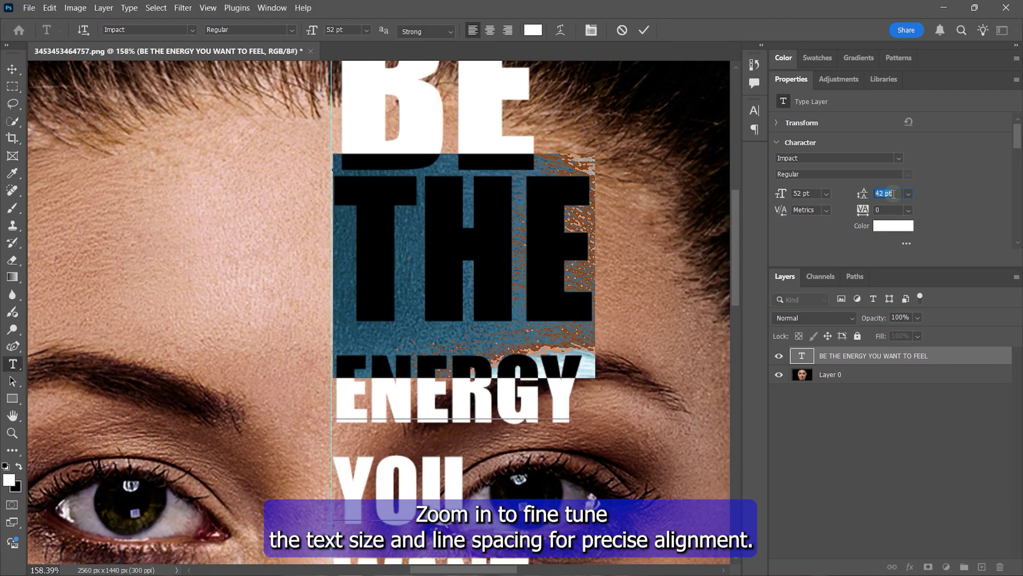
left_click(497, 239)
Step: Enlarge the word ENERGY and reduce its leading so it sits closely beneath THE
double_click(498, 388)
left_click(799, 193)
scroll(799, 193, "up", 8)
left_click(888, 196)
scroll(888, 197, "down", 11)
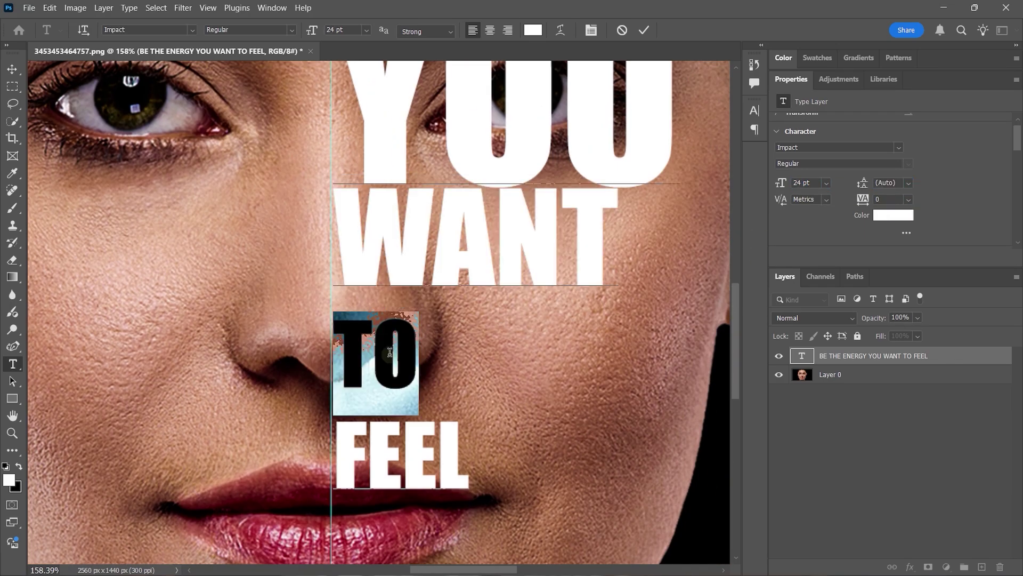
Step: Set the font size of the word TO to 62 pt and commit the text edit
type("62")
key("Return")
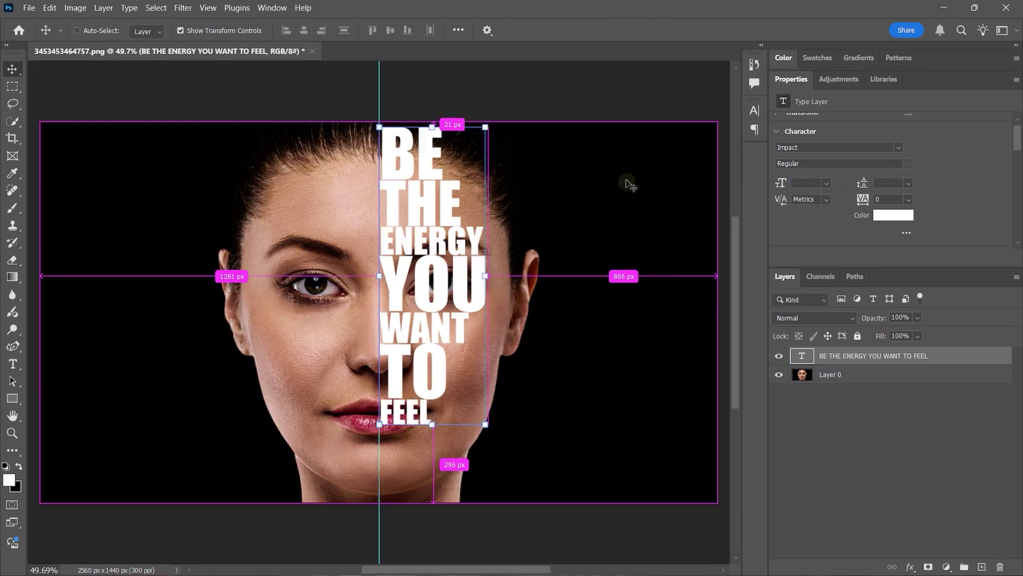
left_click(630, 185, "ctrl")
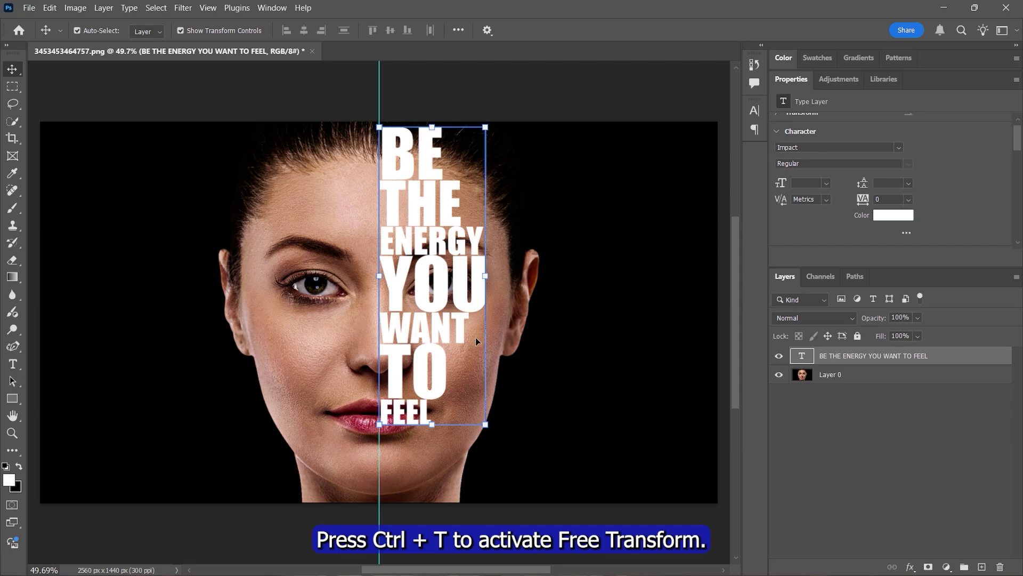
Step: Scale the whole text block up to about 115% with Free Transform, keeping its left edge on the guide
key("ctrl+t")
left_click_drag(485, 425, 498, 452)
left_click_drag(469, 378, 476, 405)
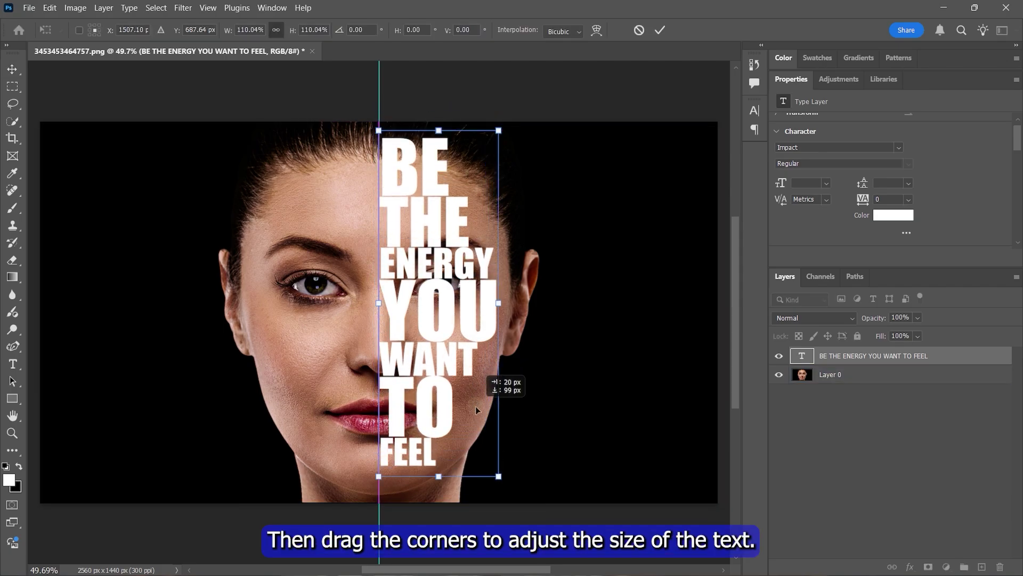
key("shift+Up")
key("shift+Up")
key("shift+Up")
left_click_drag(499, 470, 503, 479)
mouse_move(478, 400)
left_mouse_down()
mouse_move(480, 417)
mouse_move(480, 408)
left_mouse_up()
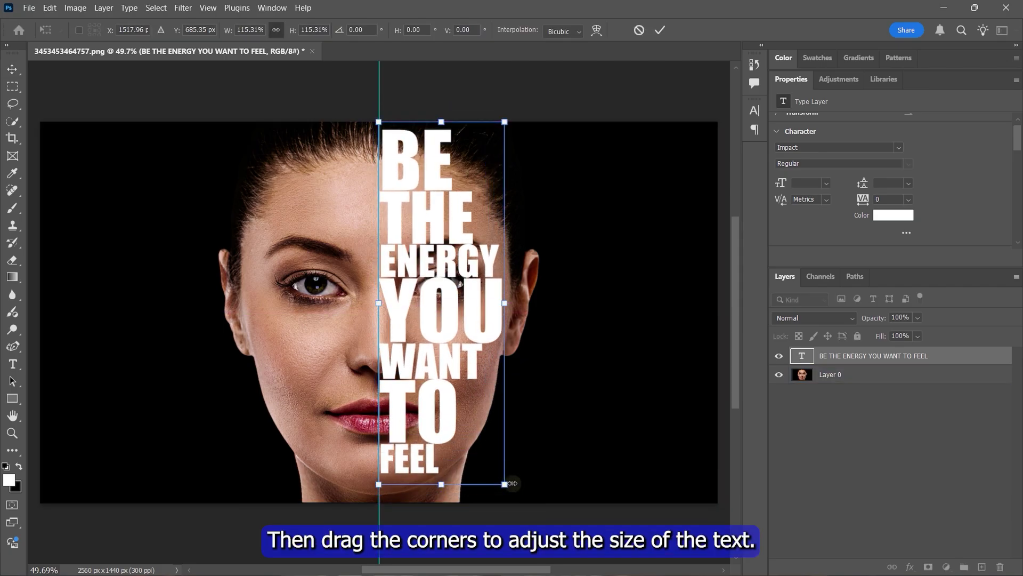
Step: Stretch the text block to span the canvas height and narrow its width to stay within the half face
left_click_drag(505, 485, 508, 493)
left_click_drag(483, 434, 486, 443)
left_click_drag(510, 501, 505, 488)
left_click_drag(487, 448, 496, 453)
key("ctrl+z")
left_click_drag(442, 488, 442, 510)
key("Return")
left_click_drag(503, 317, 487, 318)
Step: Shift the text block horizontally so its left edge snaps to the center guide
scroll(386, 140, "up", 8)
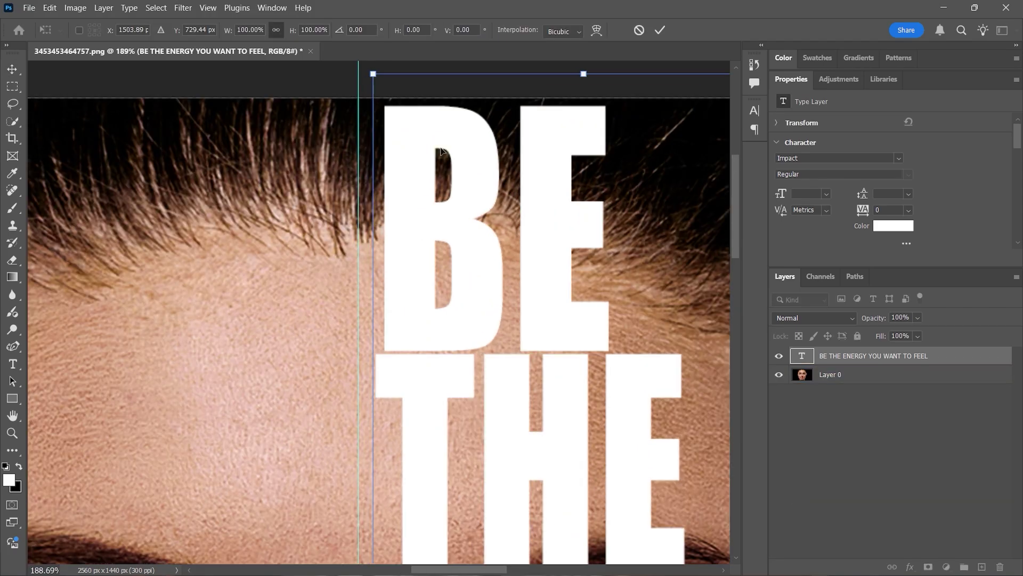
left_click_drag(372, 73, 357, 73)
key("Return")
scroll(395, 152, "down", 3)
key("ctrl+0")
Step: Check the text block's left-edge alignment with the guide from the forehead down to the chin
scroll(394, 122, "up", 7)
key("ctrl+t")
left_click_drag(415, 182, 424, 182)
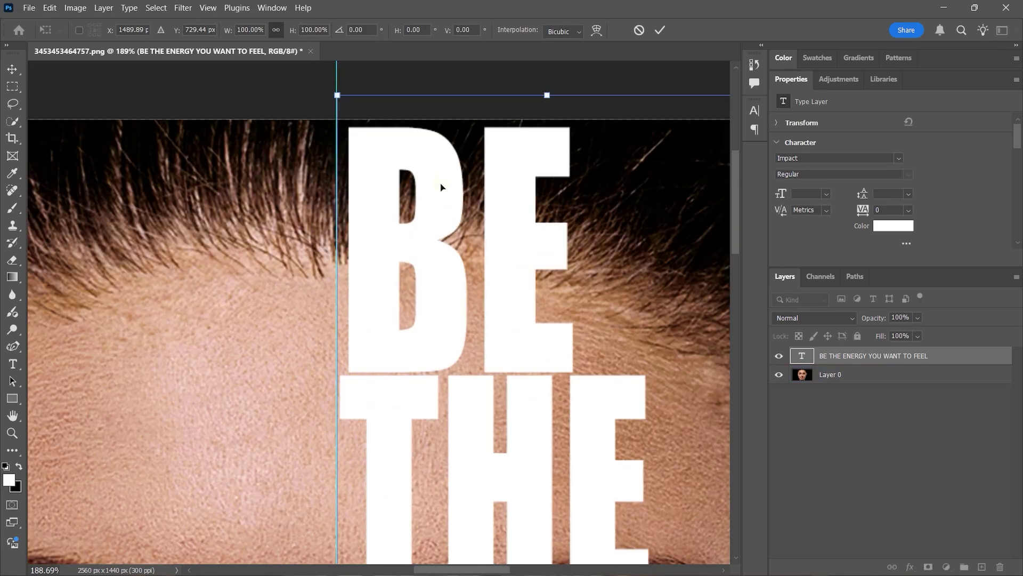
mouse_move(735, 192)
left_mouse_down()
mouse_move(736, 445)
mouse_move(736, 184)
left_mouse_up()
scroll(719, 182, "down", 10)
scroll(701, 434, "up", 5)
left_click(639, 30)
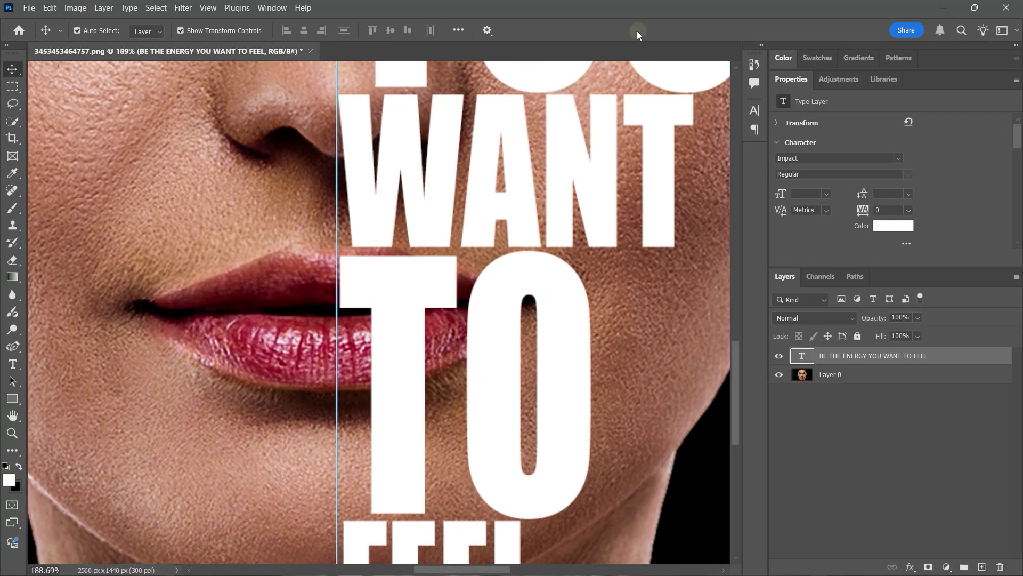
key("ctrl+0")
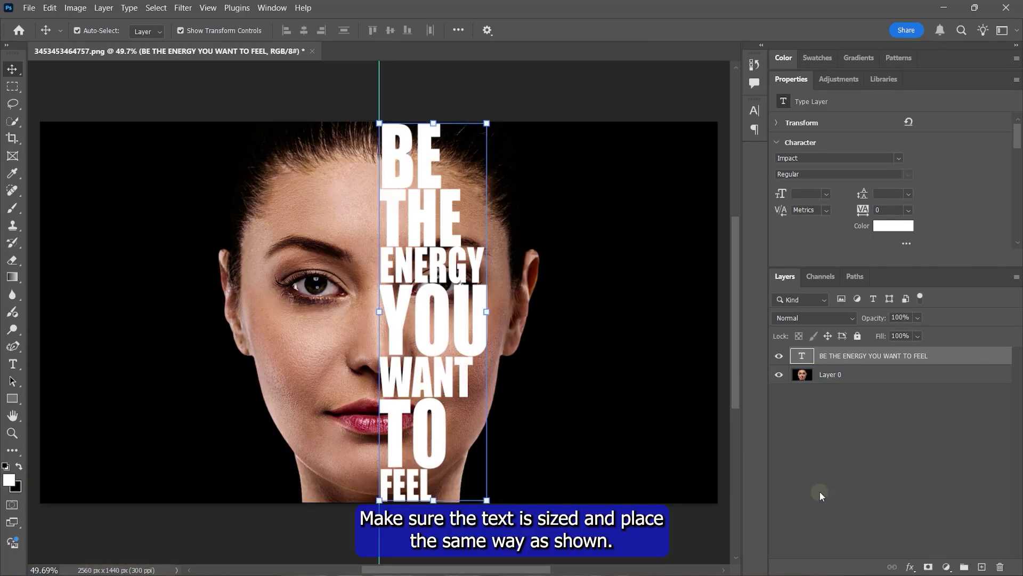
Step: Duplicate the portrait layer, Layer 0
left_click(827, 376)
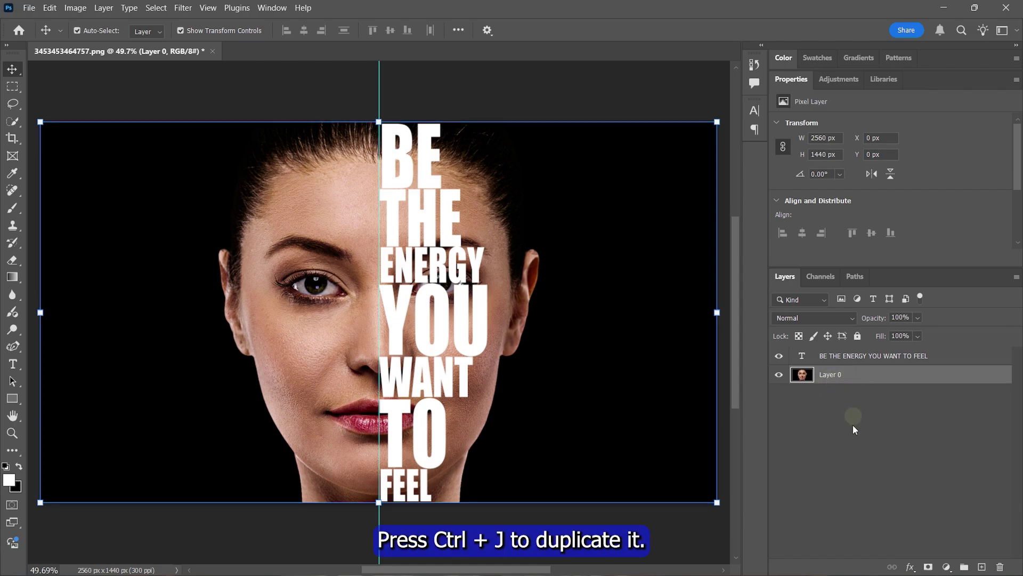
key("ctrl+j")
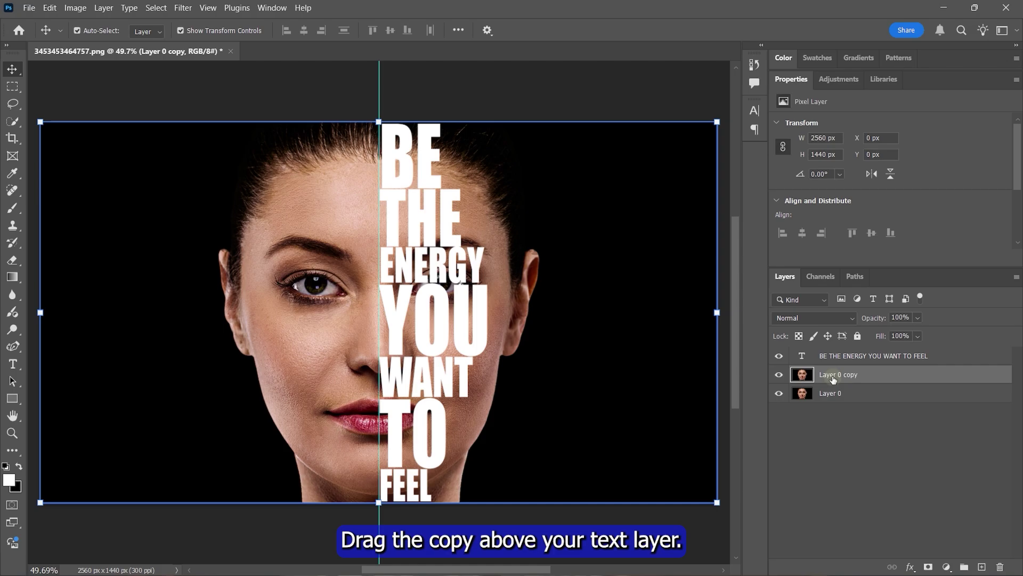
Step: Move the duplicated portrait layer above the text layer and clip it to the text with a clipping mask
left_click_drag(833, 380, 830, 358)
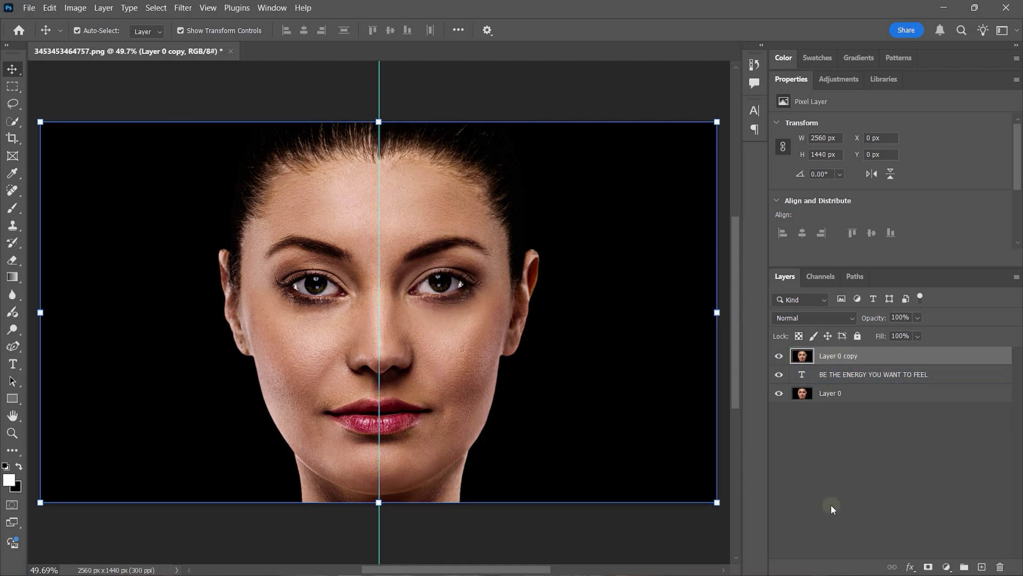
right_click(878, 354)
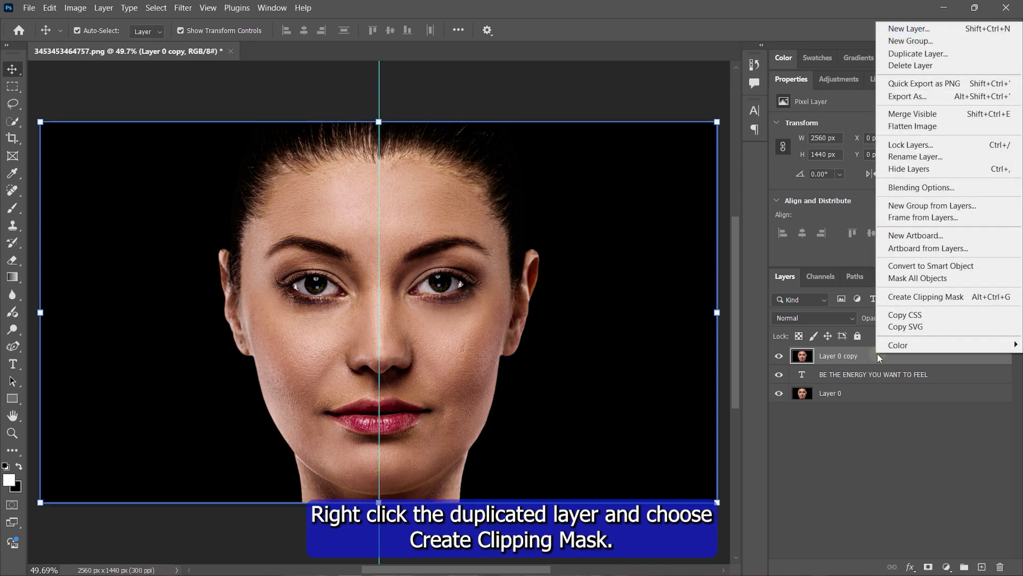
left_click(947, 300)
Step: Select the left half of the canvas up to the center guide and mask Layer 0 to that selection
left_click(836, 394)
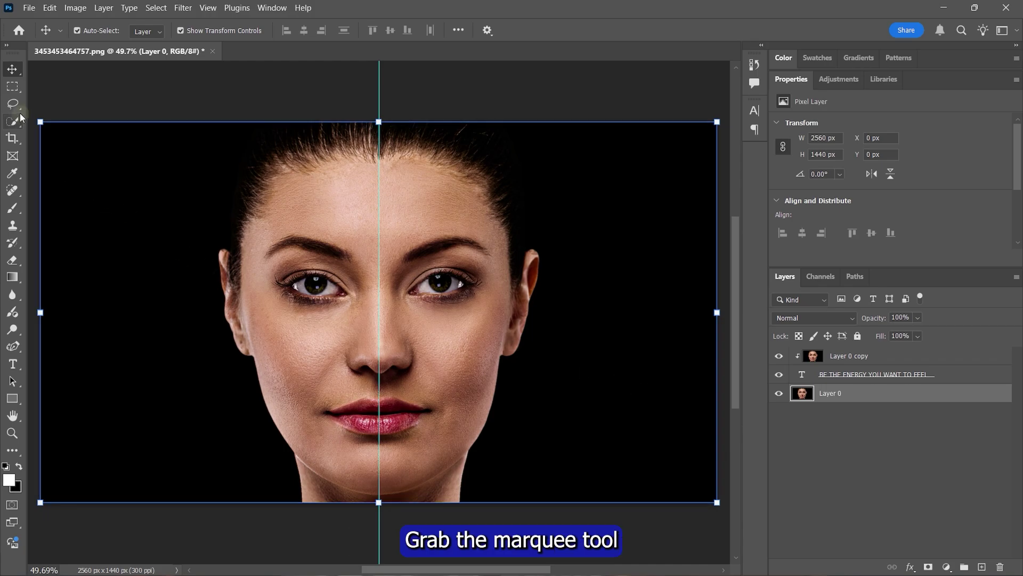
left_click(18, 88)
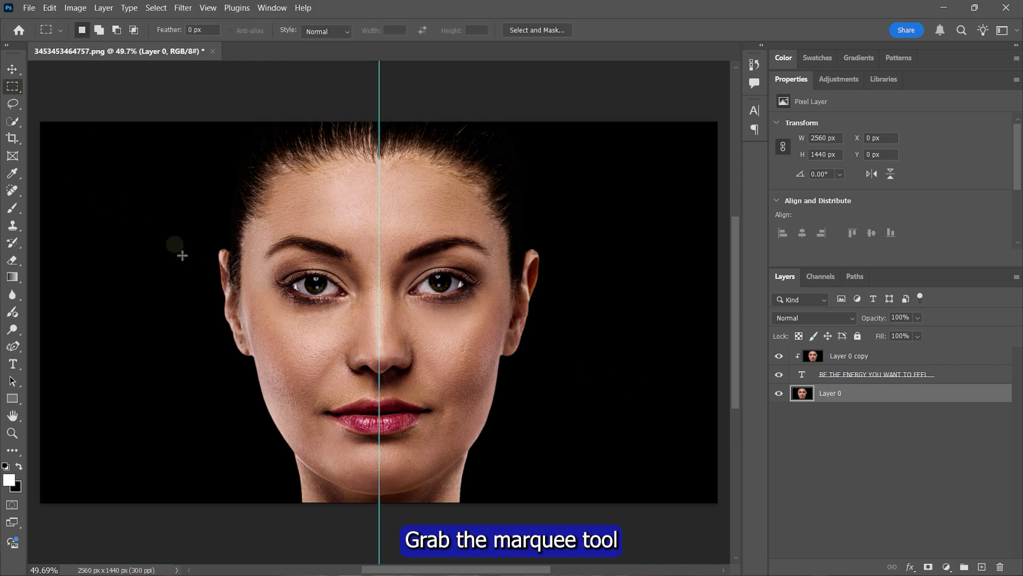
left_click_drag(40, 122, 378, 519)
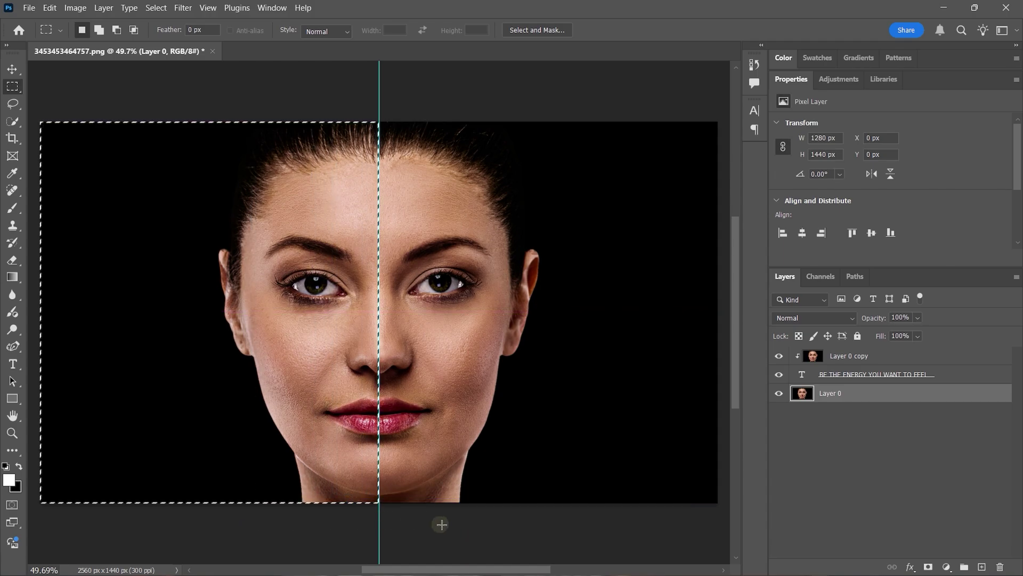
left_click(928, 567)
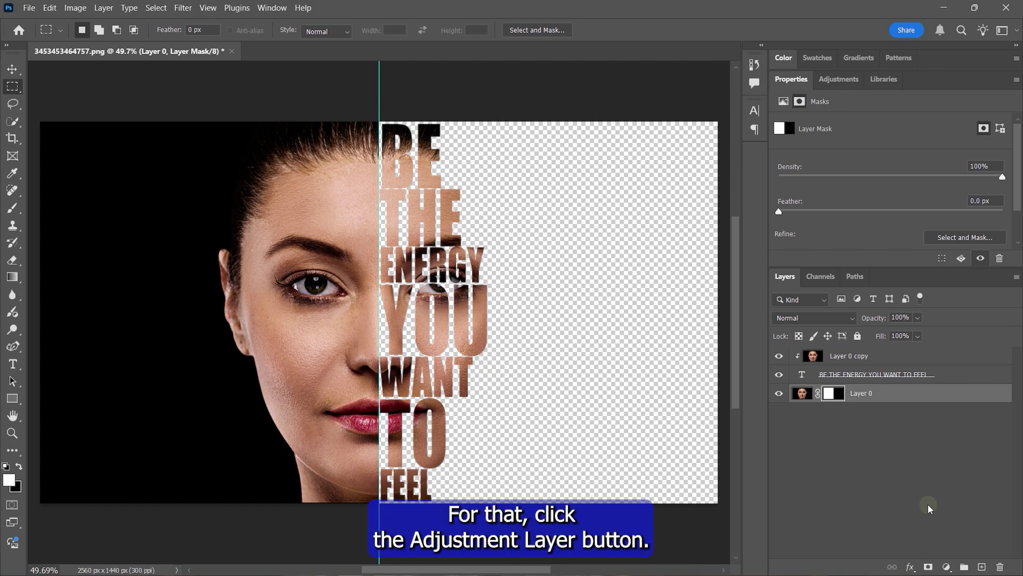
Step: Add a white Solid Color fill layer and place it below Layer 0 at the bottom of the layer stack
left_click(946, 566)
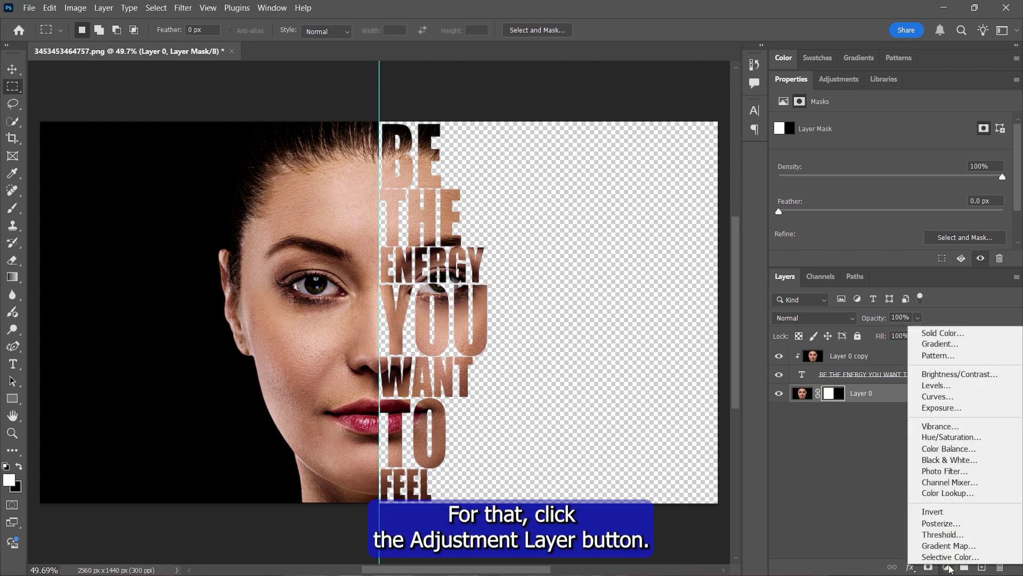
left_click(953, 339)
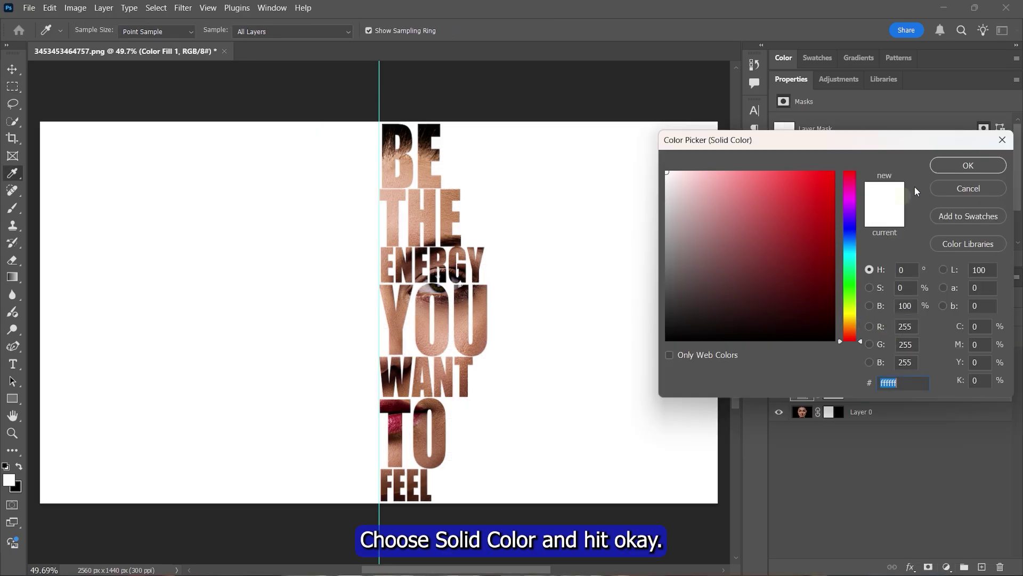
left_click(969, 165)
left_click_drag(881, 394, 877, 418)
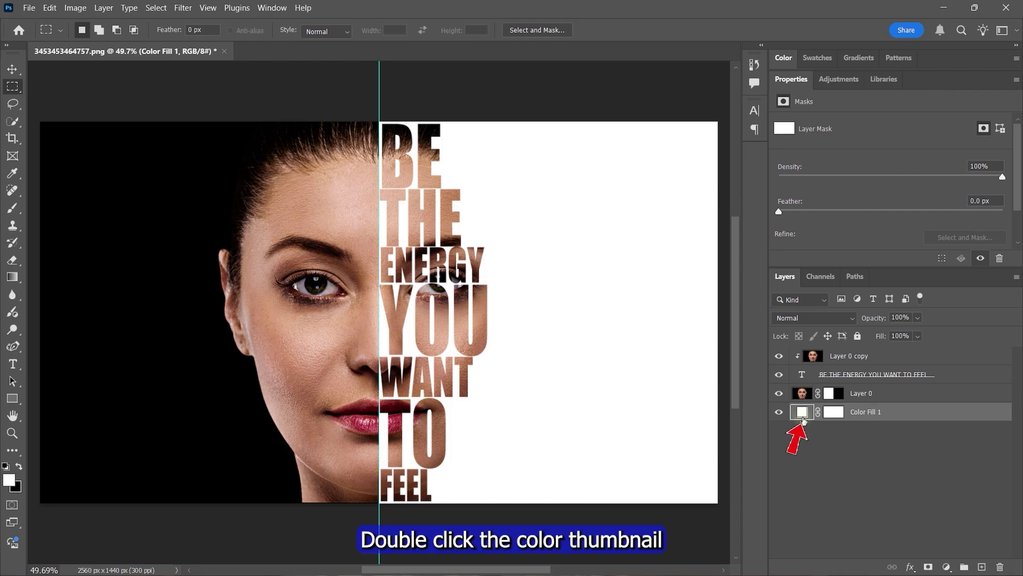
Step: Change the solid color fill to black (000000) by sampling the portrait's dark background
double_click(802, 412)
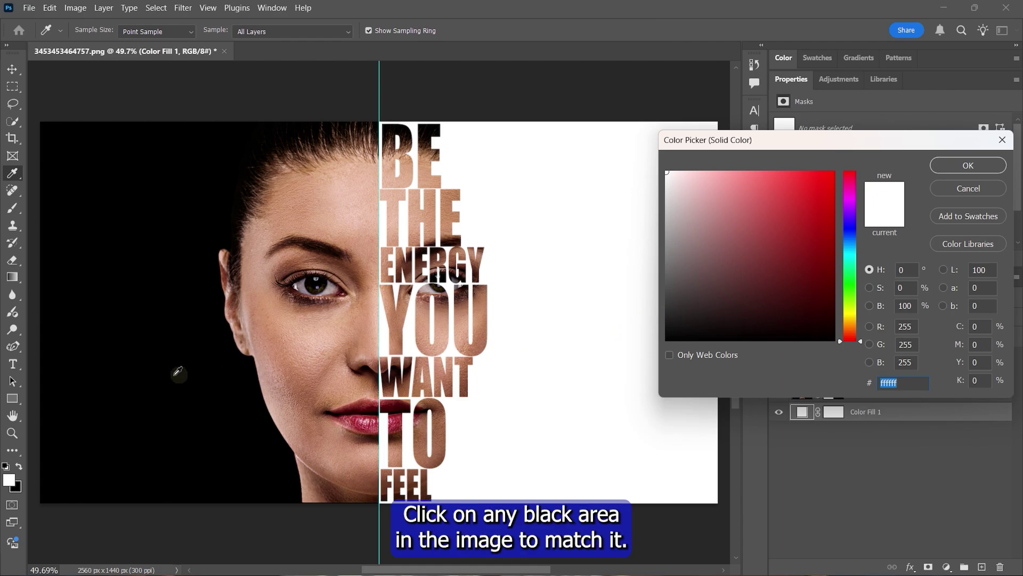
left_click(129, 363)
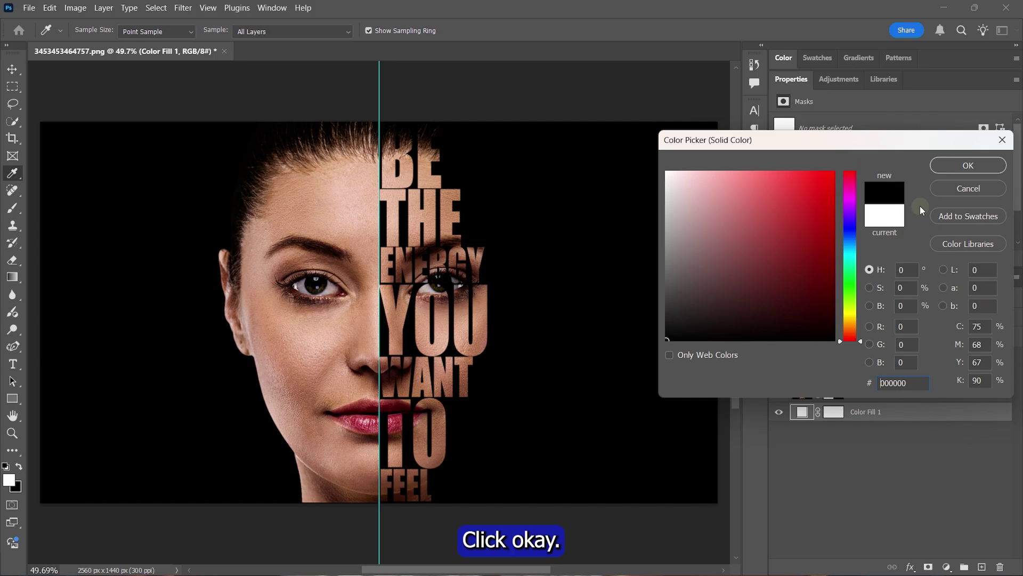
left_click(968, 165)
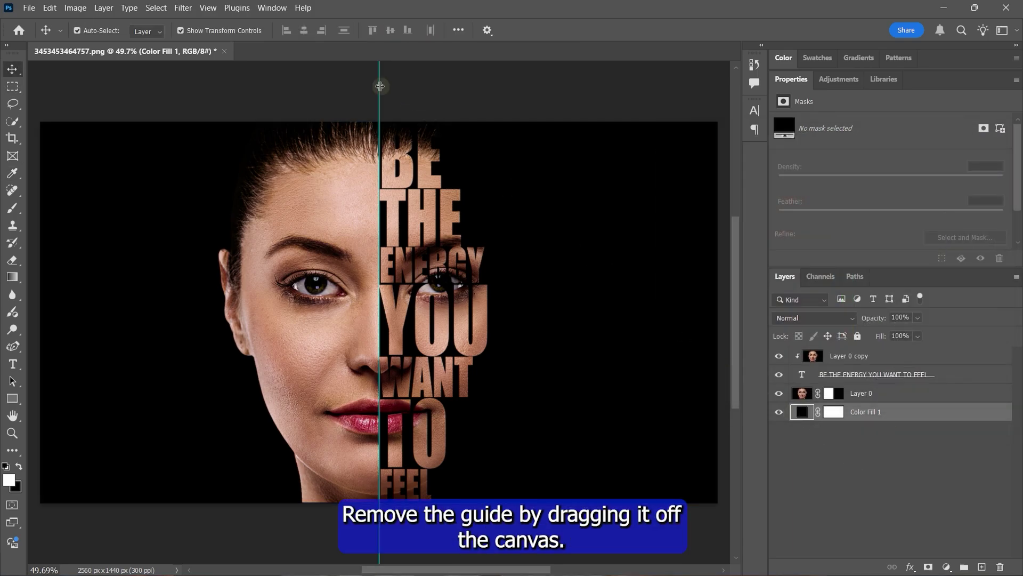
Step: Remove the vertical center guide from the canvas and deselect all layers
left_click_drag(379, 87, 16, 75)
left_click(914, 519)
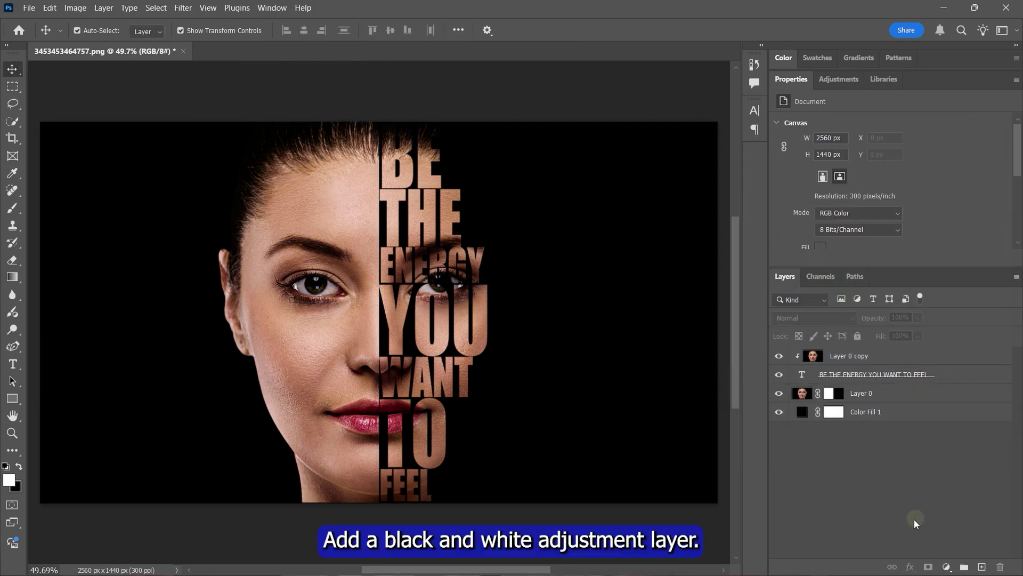
Step: Add a Black & White adjustment layer on top of all layers using the Infrared preset, with Reds set to 11
left_click(947, 567)
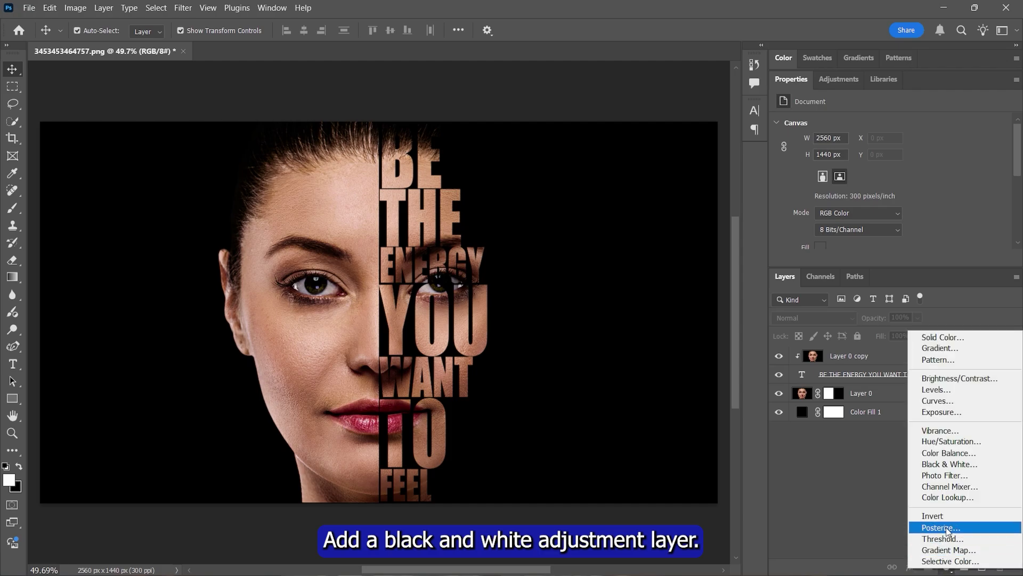
left_click(960, 464)
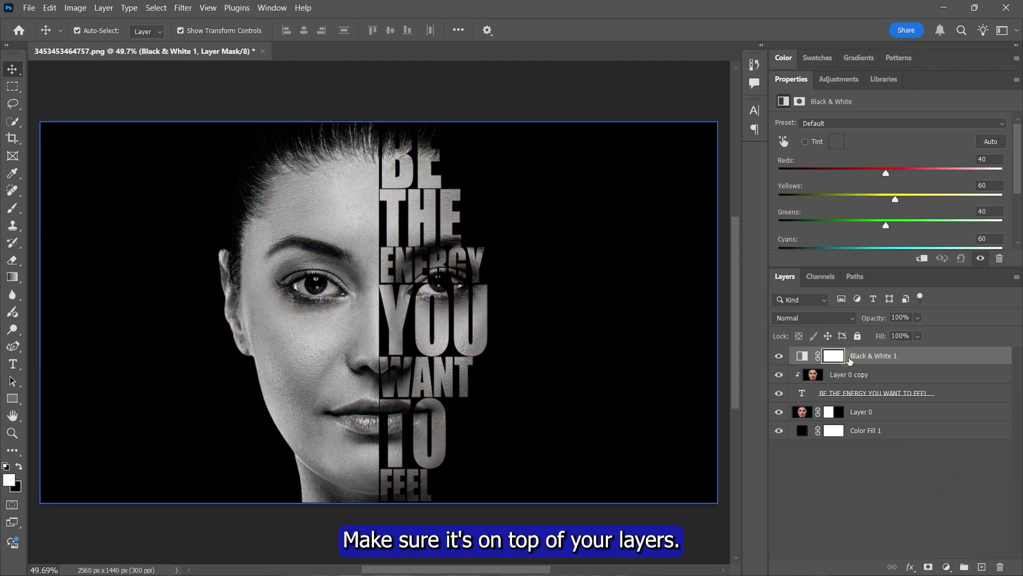
left_click(879, 124)
left_click(834, 210)
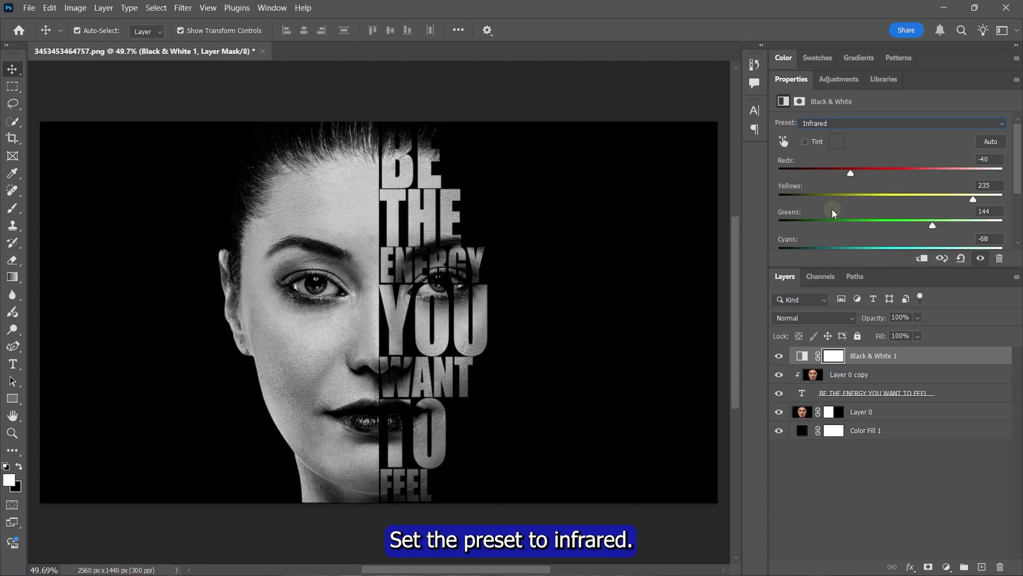
left_click_drag(859, 178, 874, 179)
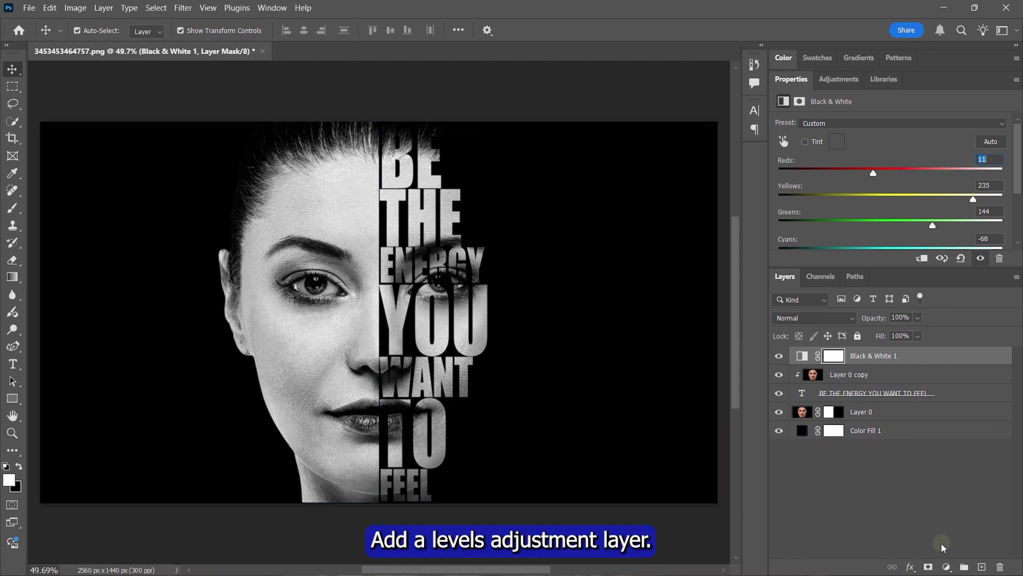
Step: Add a Levels adjustment layer on top with the shadow output level at 11 and the shadow input level at 26
left_click(946, 567)
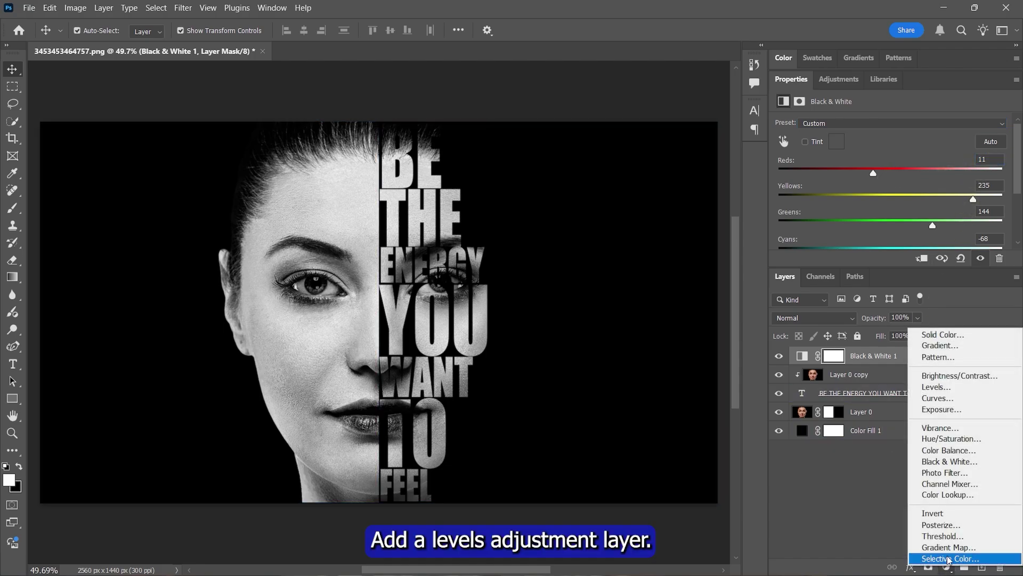
left_click(951, 387)
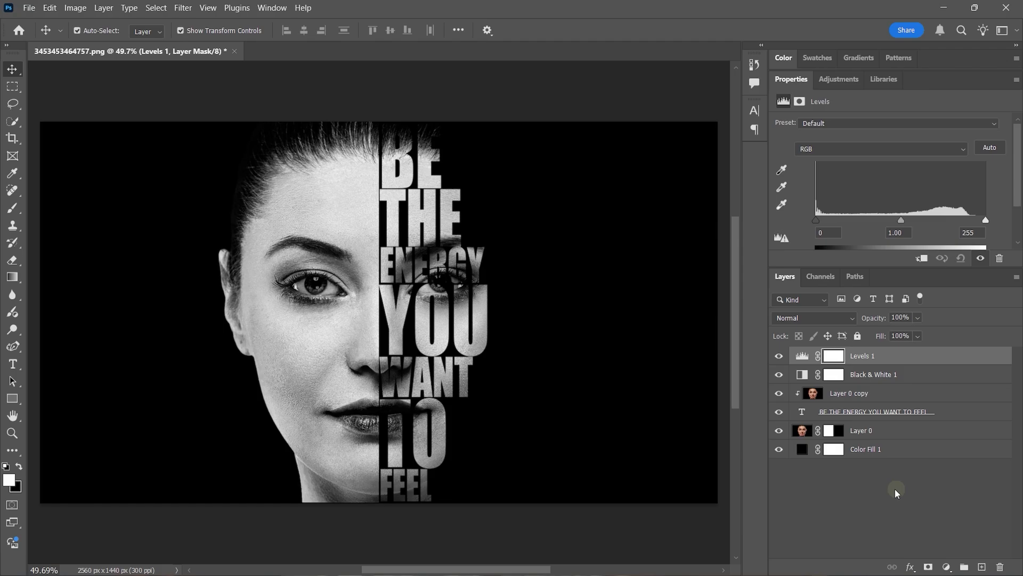
left_click_drag(1016, 194, 1019, 219)
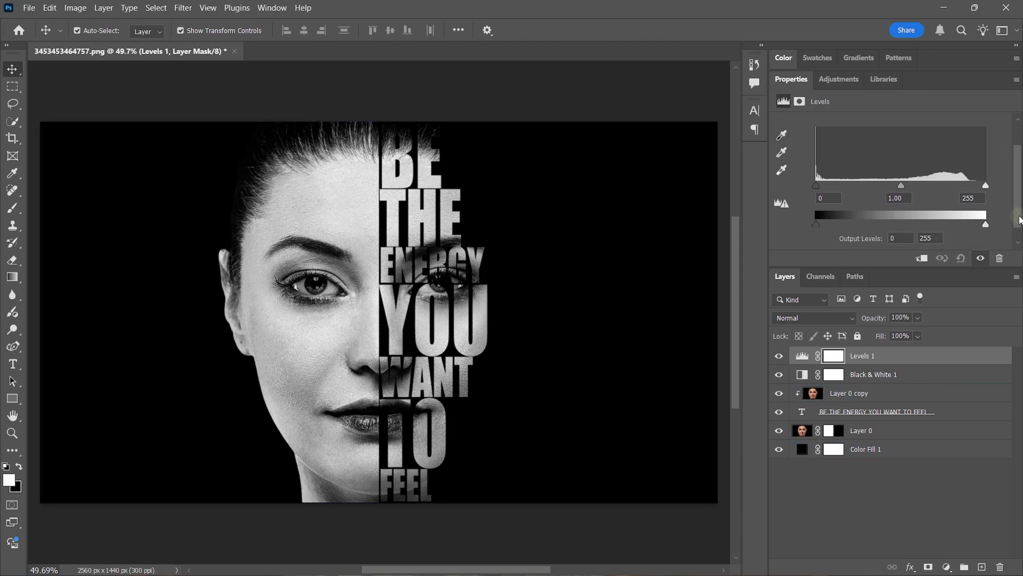
scroll(849, 235, "down", 1)
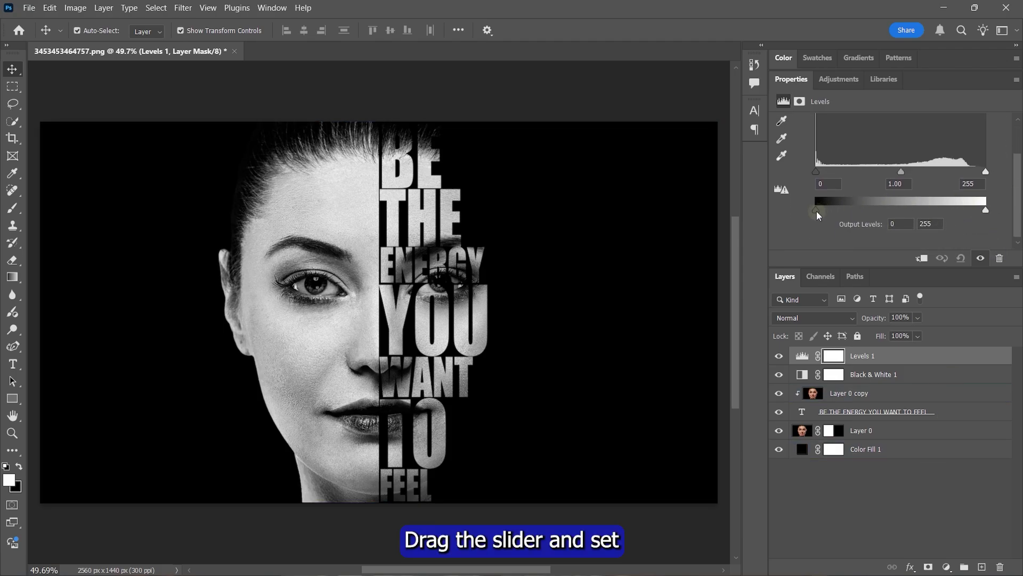
left_click_drag(820, 211, 824, 211)
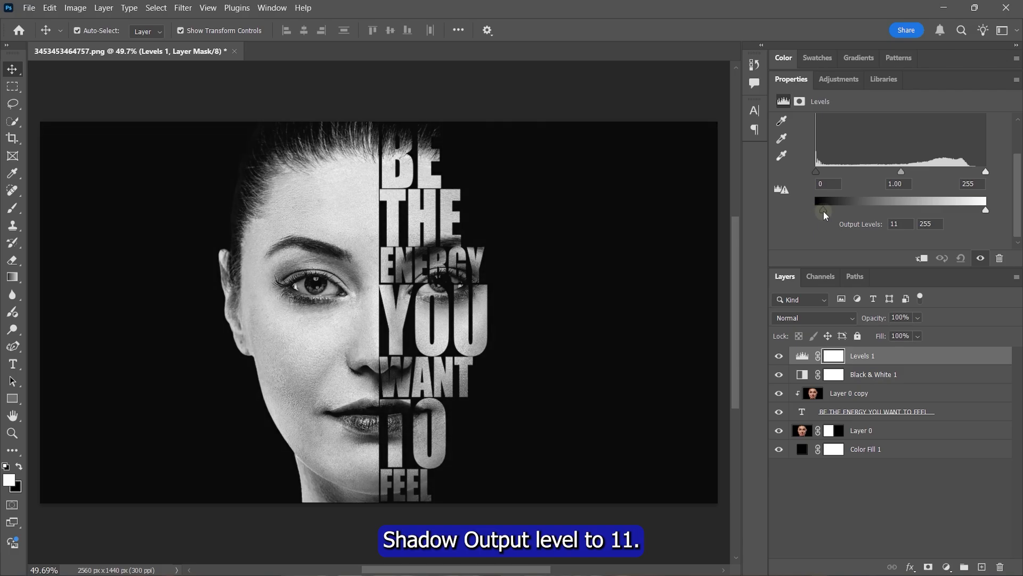
left_click_drag(816, 172, 835, 175)
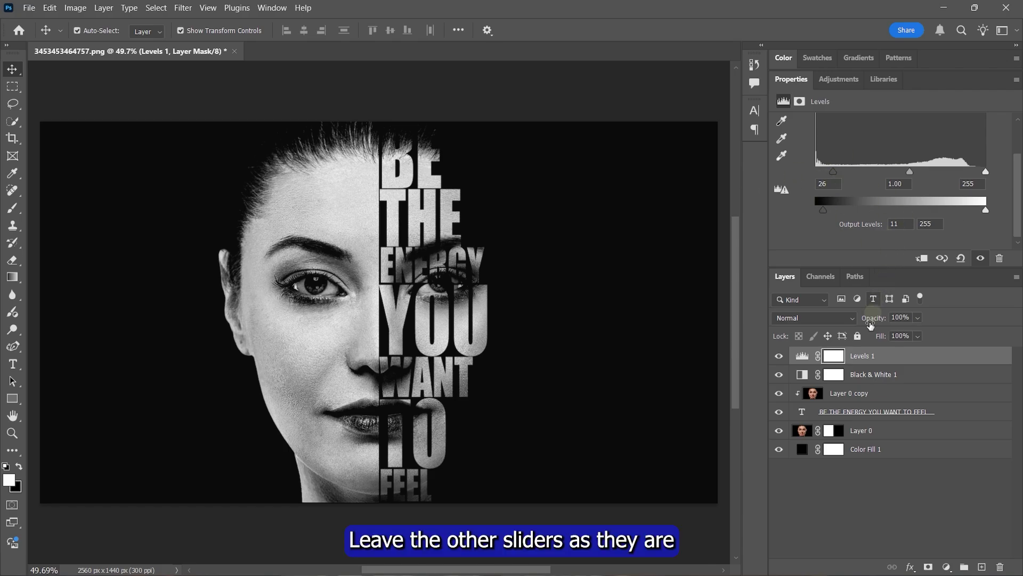
left_click(849, 517)
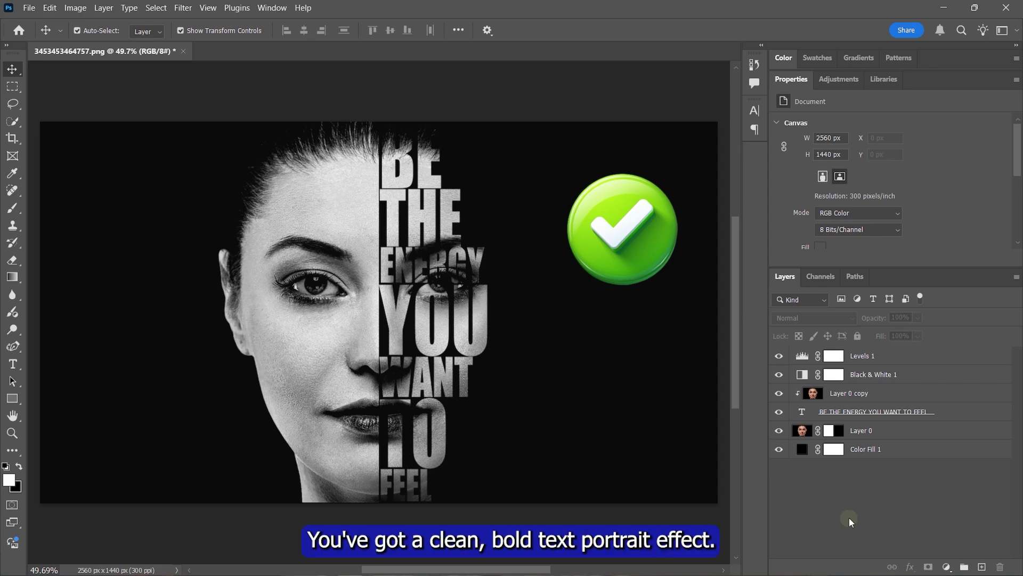